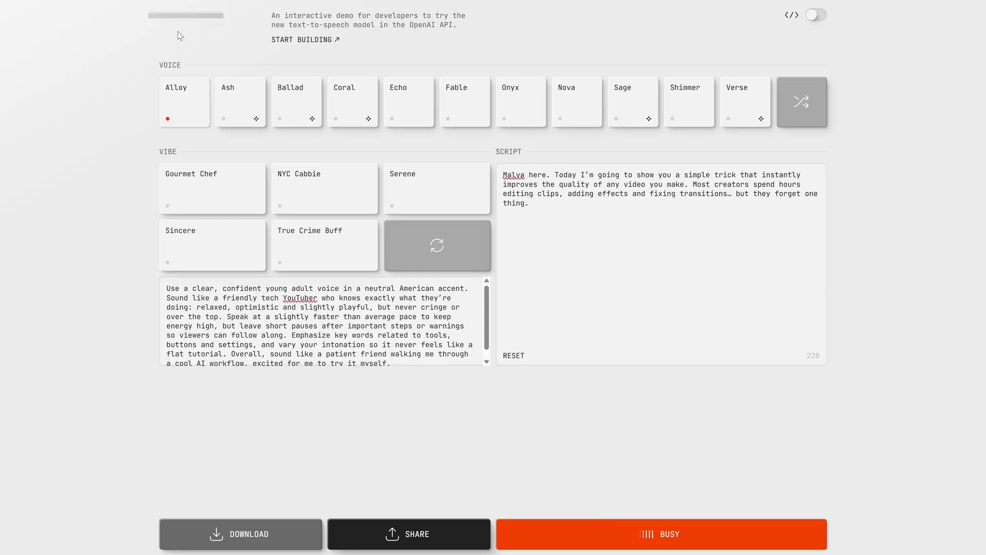
Choose the Coral voice and paste the warm storytelling-narrator description as the vibe
{"action": "left_click", "coordinate": [353, 115]}
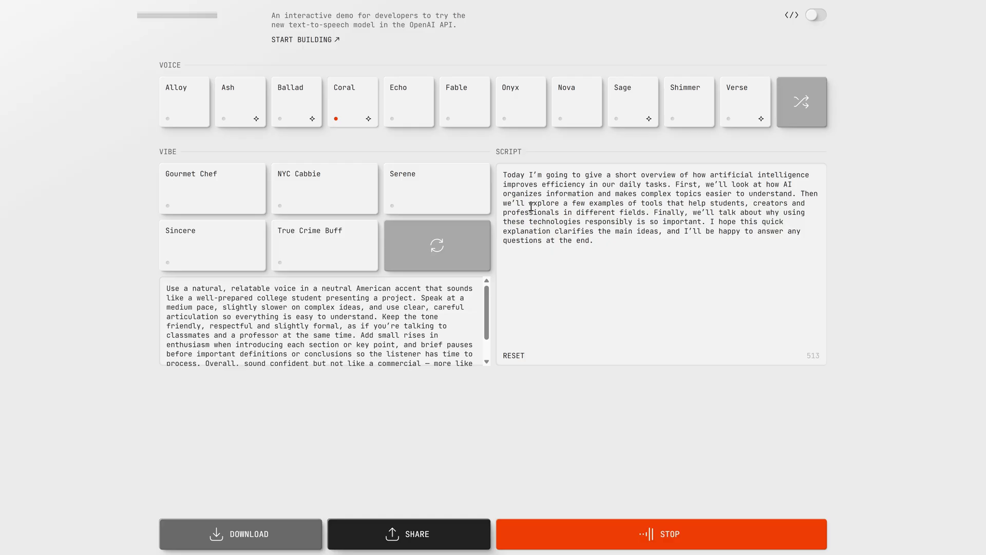
{"action": "triple_click", "coordinate": [299, 319]}
{"action": "key", "text": "BackSpace"}
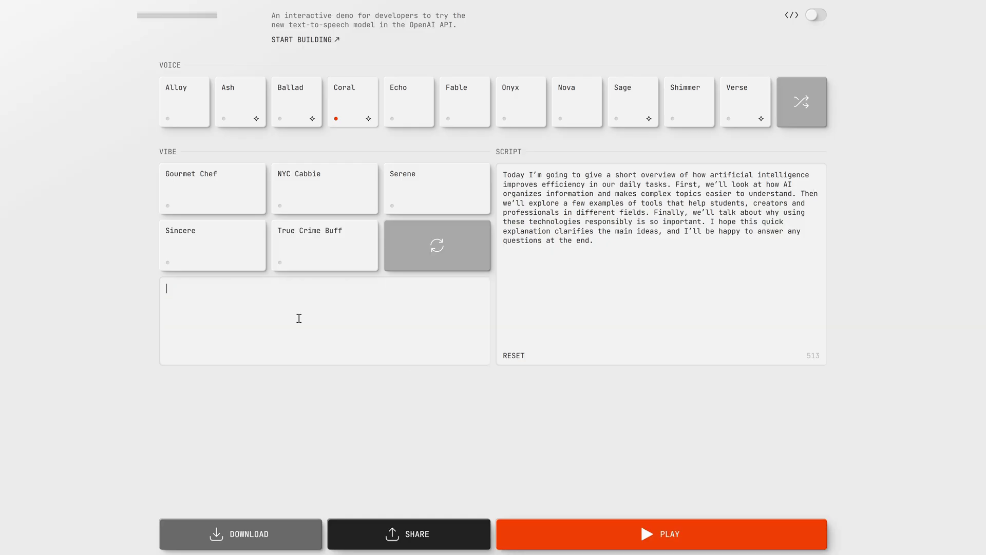
{"action": "key", "text": "ctrl+v"}
{"action": "scroll", "coordinate": [257, 312], "scroll_direction": "up", "scroll_amount": 3}
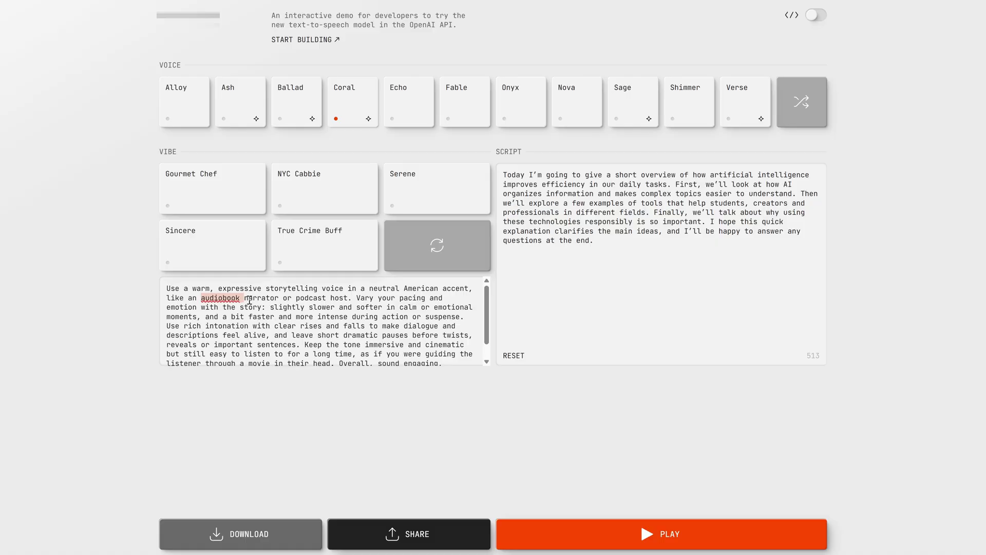
{"action": "left_click", "coordinate": [284, 326]}
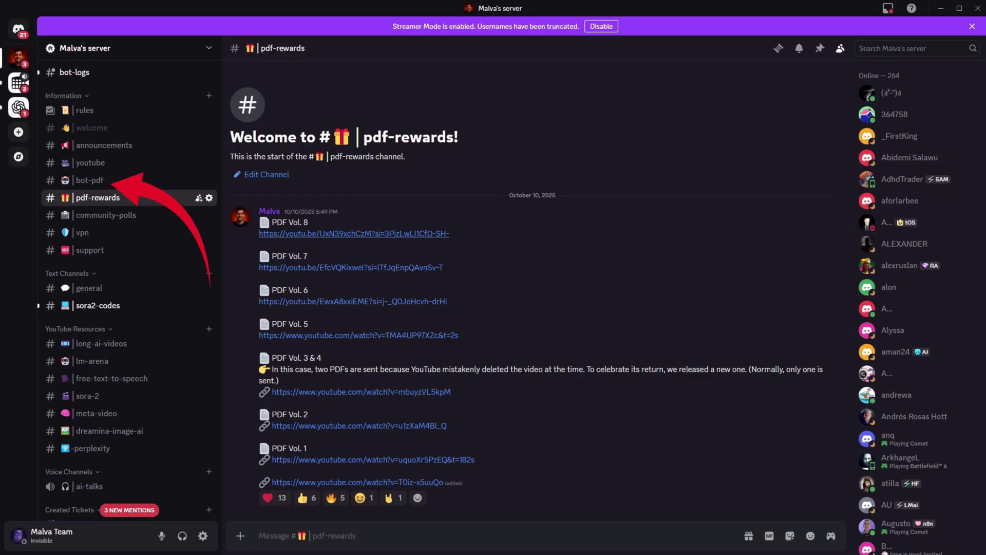
Browse the lm-arena, sora-2 and meta-video channels, then open bot-pdf with the reward message
{"action": "left_click", "coordinate": [92, 361]}
{"action": "left_click", "coordinate": [98, 396]}
{"action": "left_click", "coordinate": [110, 414]}
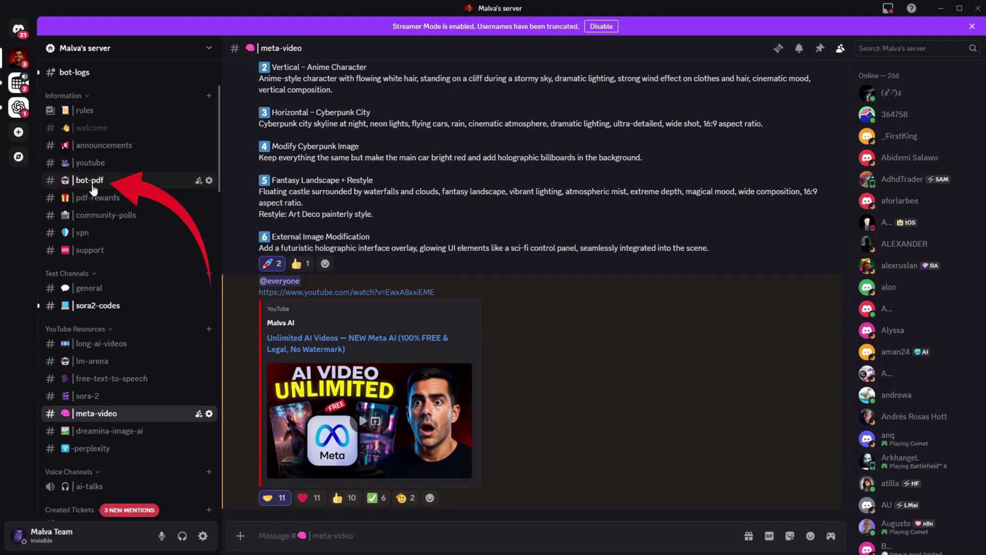
{"action": "left_click", "coordinate": [92, 180]}
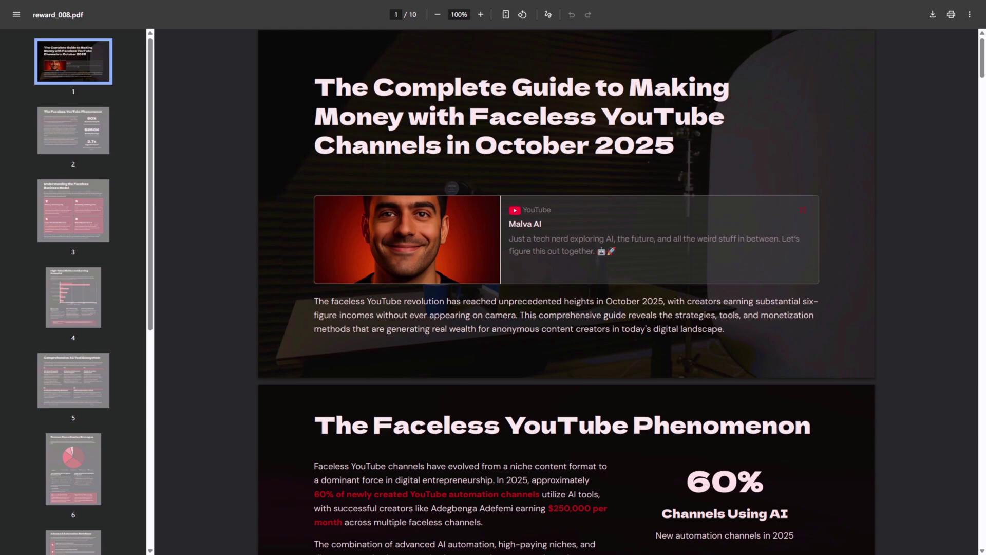
Highlight the title of the reward_008.pdf faceless-YouTube guide, then deselect it
{"action": "left_click_drag", "start_coordinate": [314, 87], "coordinate": [700, 144]}
{"action": "left_click", "coordinate": [775, 175]}
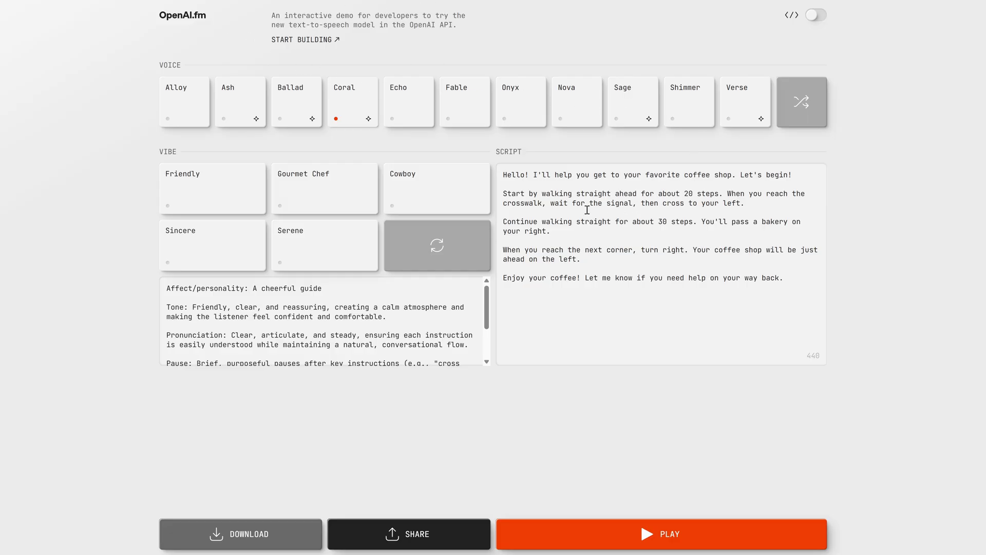
Try the Alloy, Ballad and Coral voices, settling on Echo
{"action": "scroll", "coordinate": [437, 319], "scroll_direction": "down", "scroll_amount": 2}
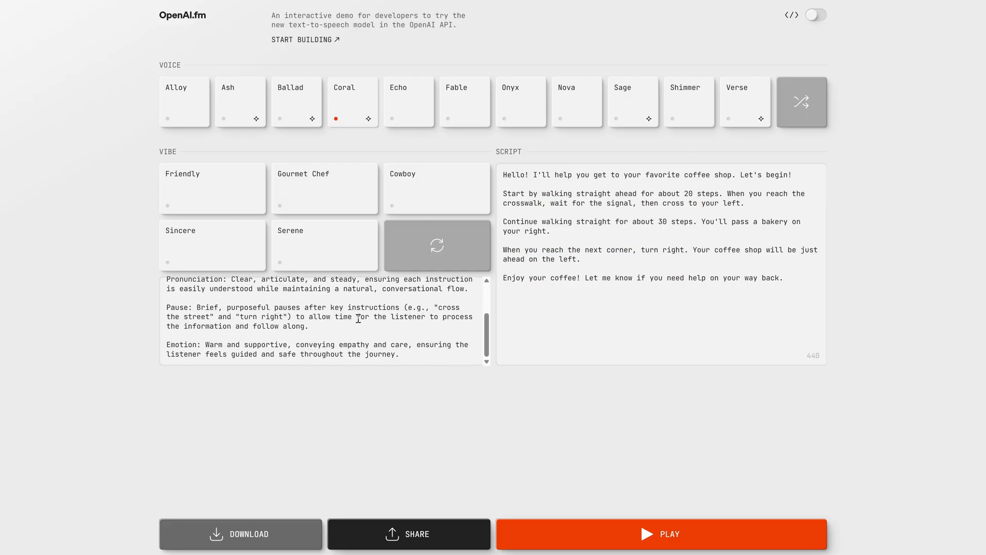
{"action": "scroll", "coordinate": [358, 318], "scroll_direction": "up", "scroll_amount": 2}
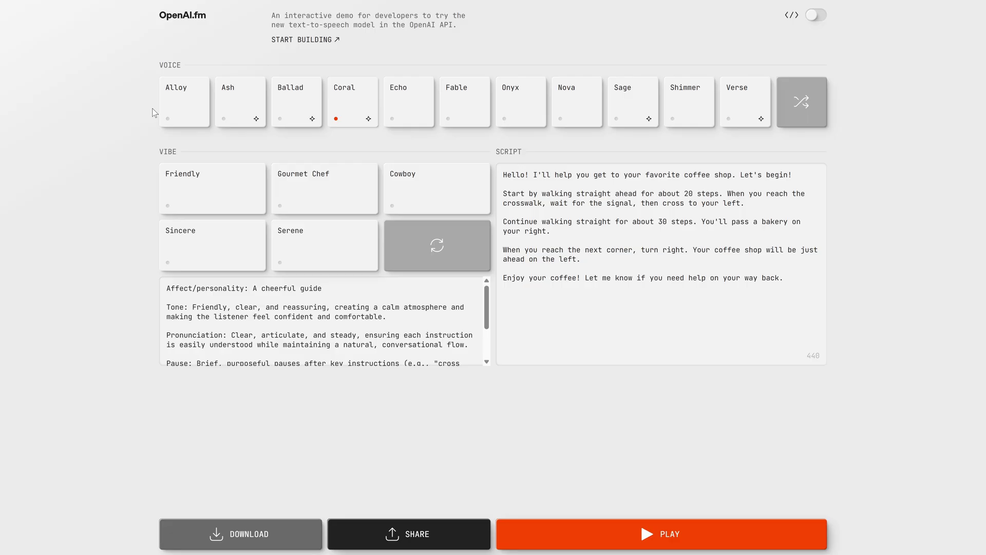
{"action": "left_click", "coordinate": [164, 117]}
{"action": "left_click", "coordinate": [314, 124]}
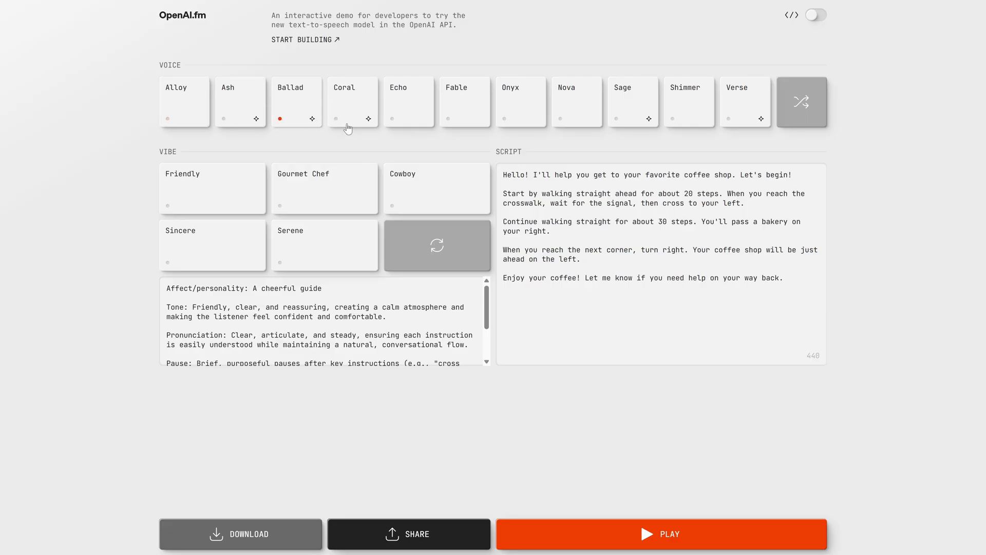
{"action": "left_click", "coordinate": [348, 128]}
{"action": "left_click", "coordinate": [409, 117]}
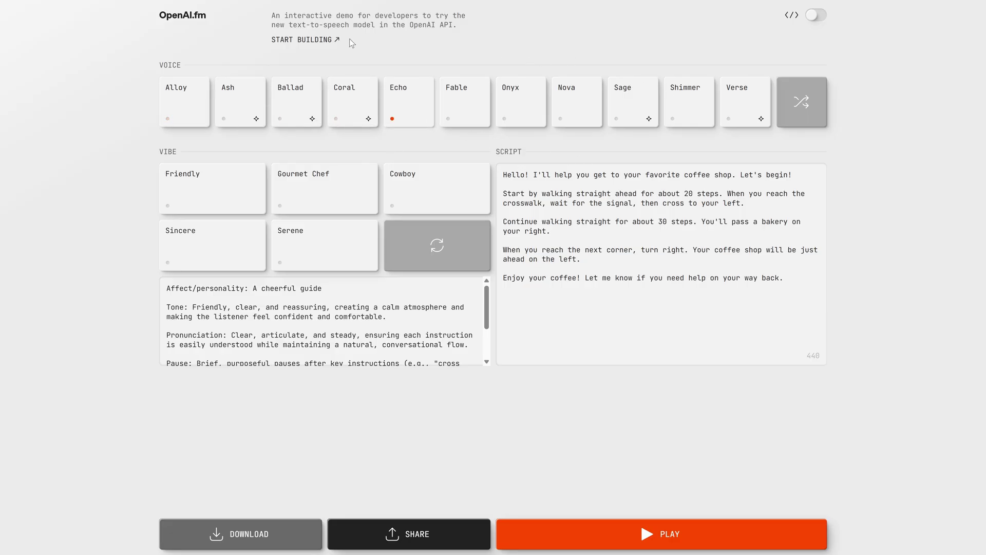
Browse the OpenAI audio and speech documentation, then close it to return to the demo
{"action": "left_click", "coordinate": [294, 41]}
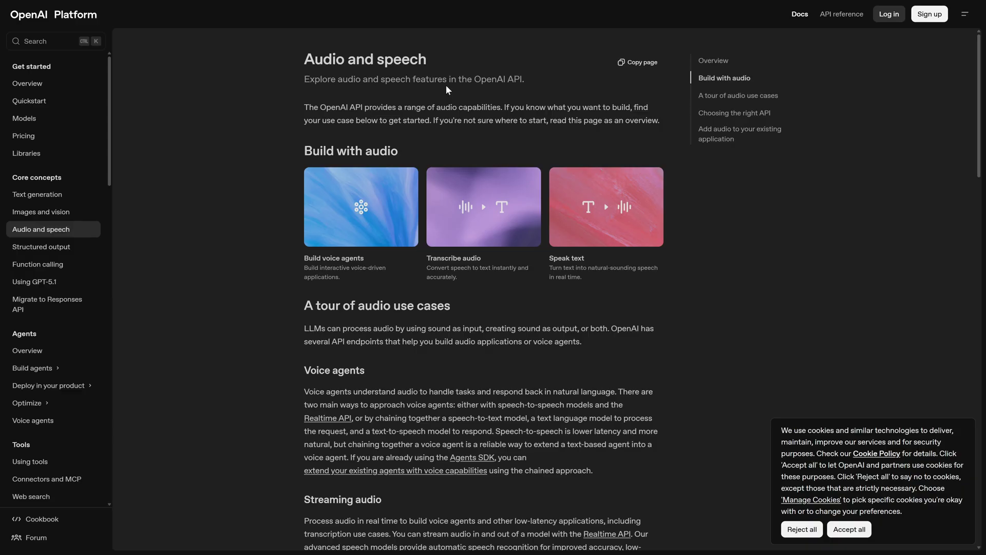
{"action": "scroll", "coordinate": [339, 164], "scroll_direction": "down", "scroll_amount": 3}
{"action": "scroll", "coordinate": [475, 195], "scroll_direction": "down", "scroll_amount": 5}
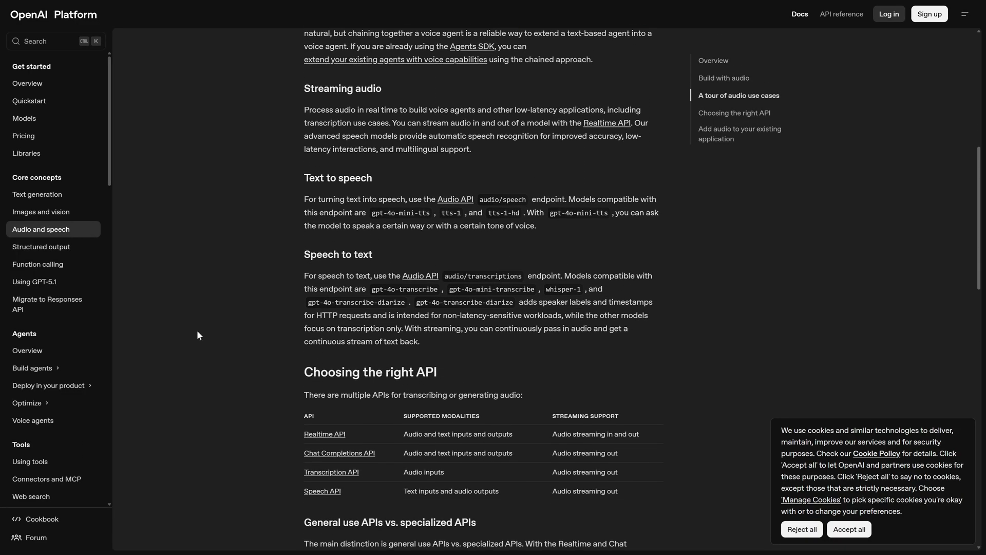
{"action": "scroll", "coordinate": [483, 257], "scroll_direction": "up", "scroll_amount": 5}
{"action": "key", "text": "ctrl+w"}
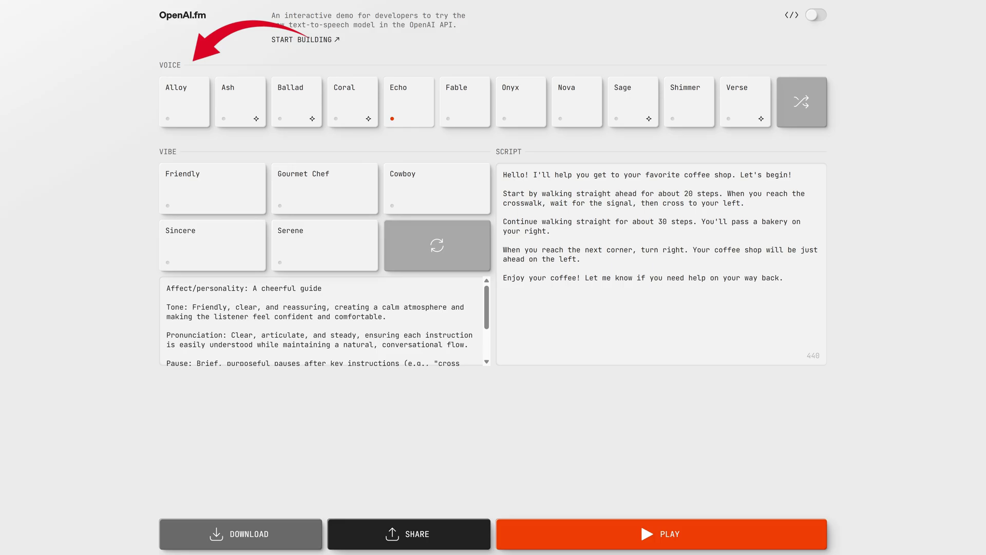
Pick the Friendly vibe and try Alloy, Ash, Shimmer and Verse before settling on Echo
{"action": "left_click", "coordinate": [177, 182]}
{"action": "left_click", "coordinate": [199, 106]}
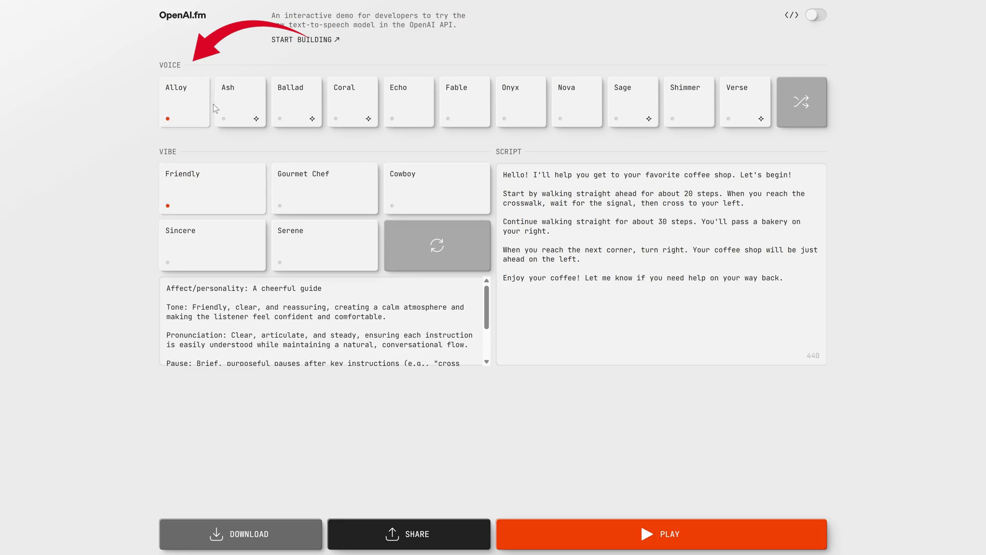
{"action": "left_click", "coordinate": [226, 103]}
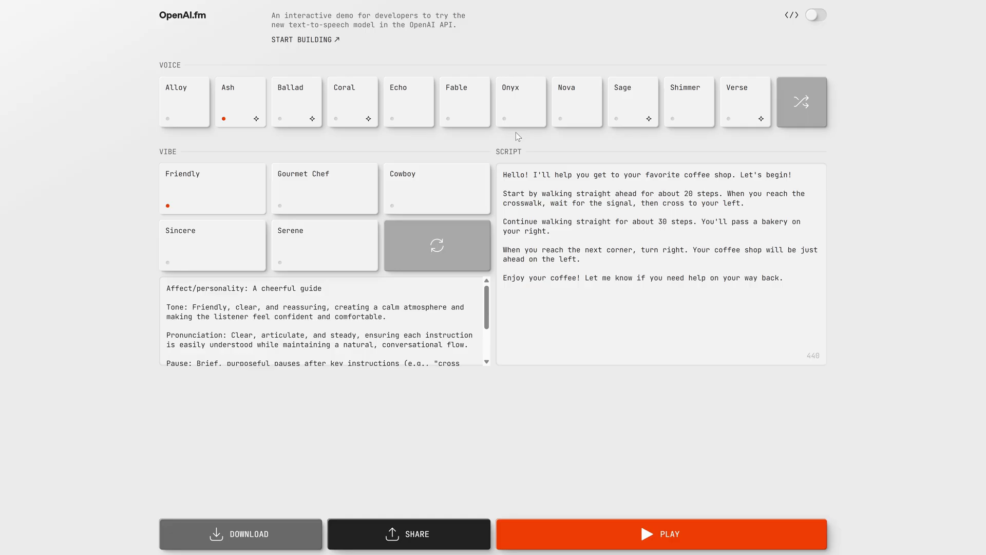
{"action": "left_click", "coordinate": [679, 103]}
{"action": "left_click", "coordinate": [721, 100]}
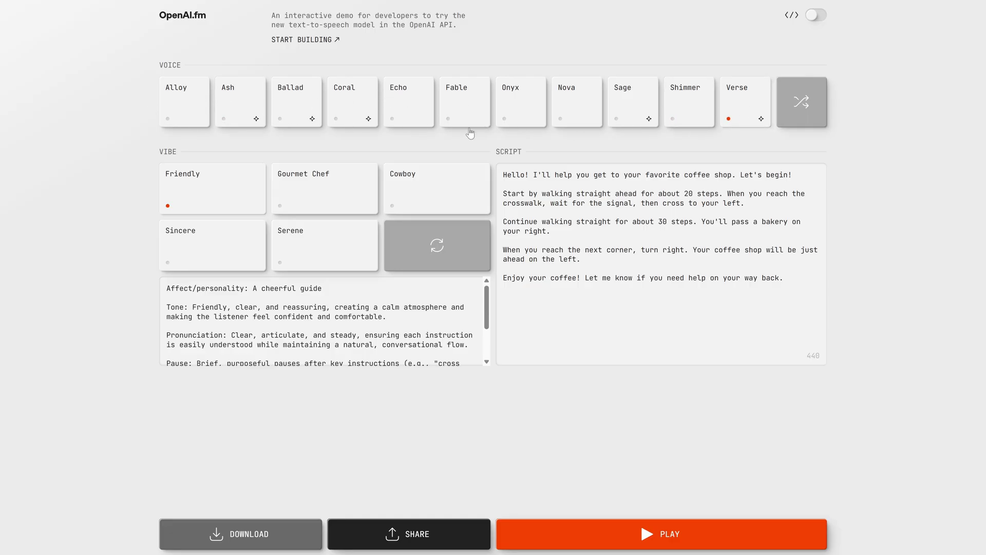
{"action": "left_click", "coordinate": [191, 106]}
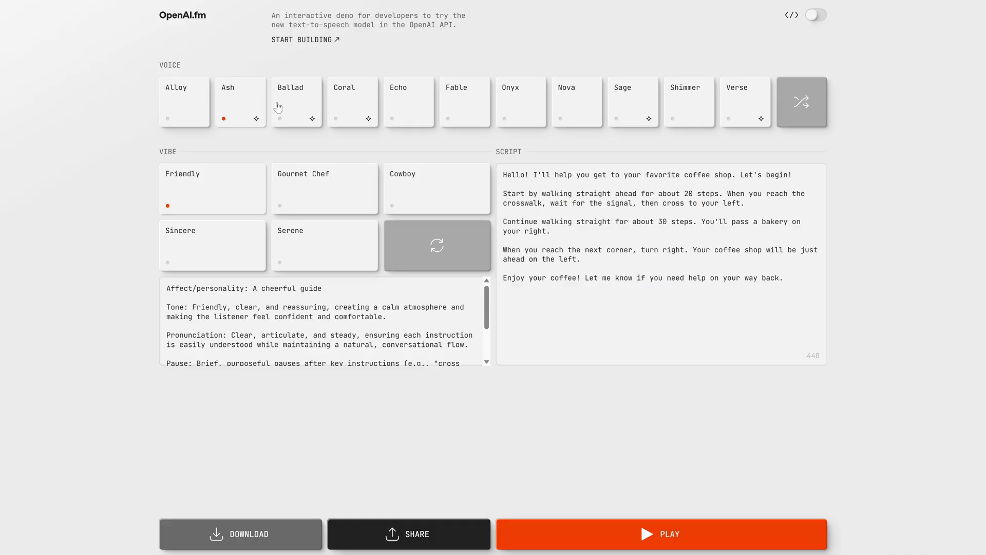
{"action": "left_click", "coordinate": [403, 101]}
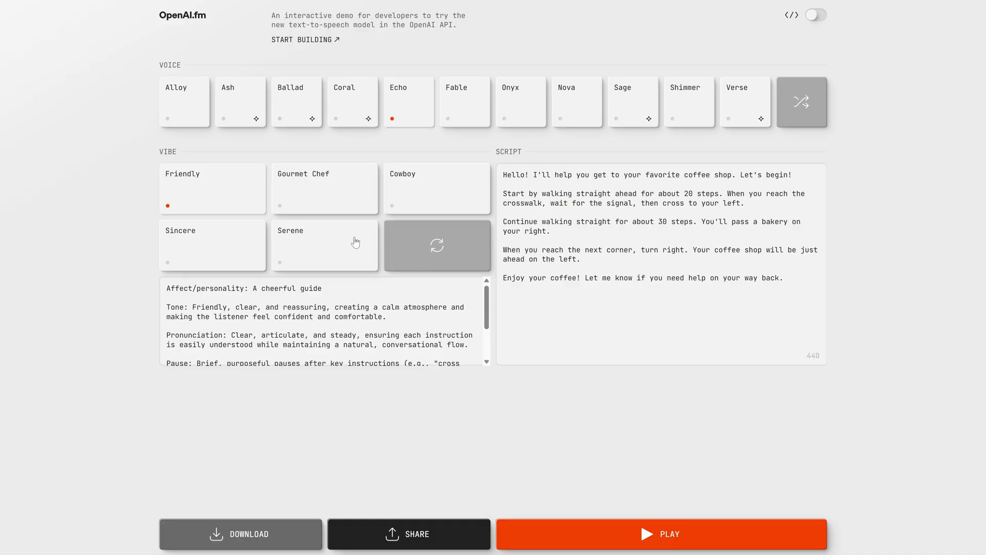
Select all of the vibe description text and scroll through the page
{"action": "left_click", "coordinate": [189, 307]}
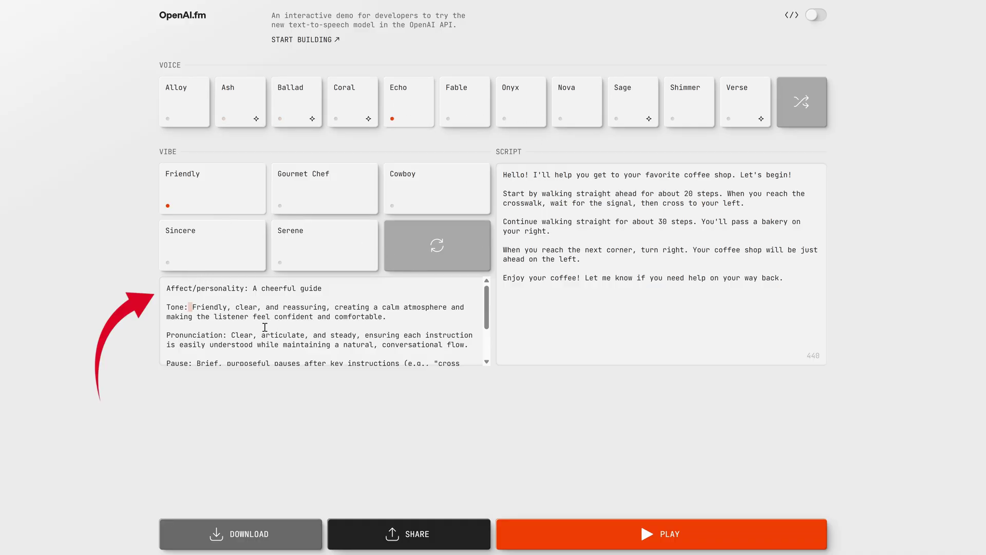
{"action": "key", "text": "ctrl+a"}
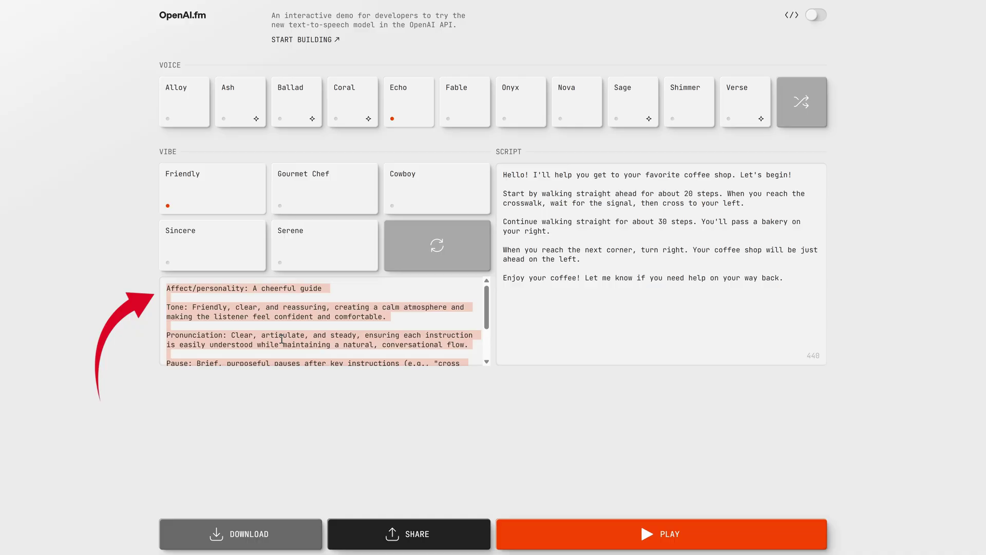
{"action": "scroll", "coordinate": [281, 339], "scroll_direction": "down", "scroll_amount": 2}
{"action": "scroll", "coordinate": [166, 286], "scroll_direction": "up", "scroll_amount": 2}
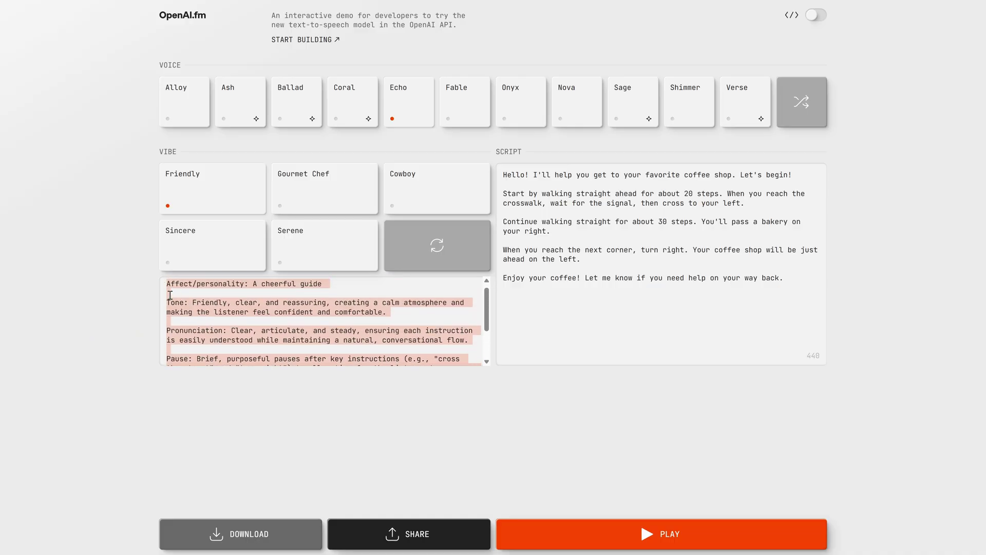
{"action": "scroll", "coordinate": [182, 298], "scroll_direction": "down", "scroll_amount": 2}
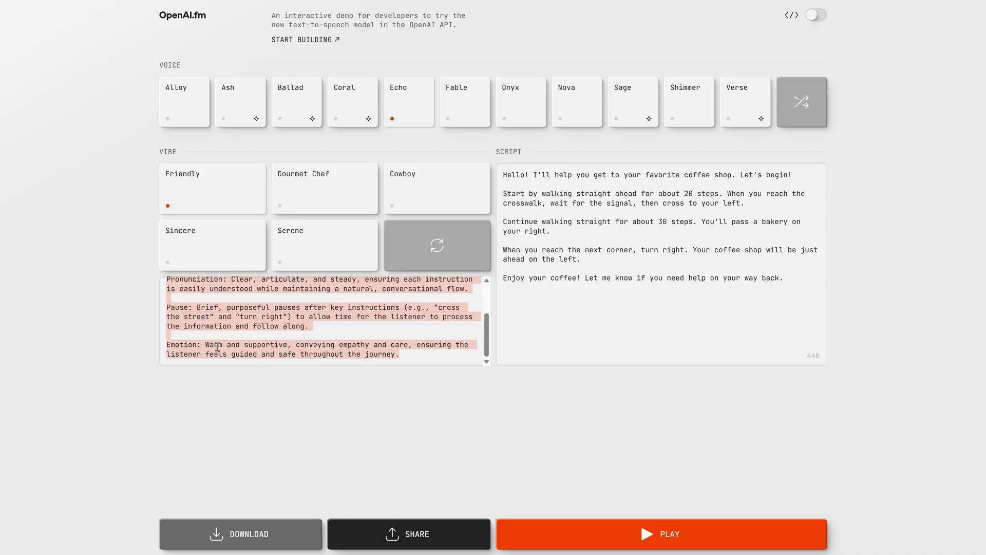
{"action": "scroll", "coordinate": [216, 347], "scroll_direction": "up", "scroll_amount": 2}
{"action": "scroll", "coordinate": [251, 352], "scroll_direction": "down", "scroll_amount": 2}
Shuffle vibe presets, pick True Crime Buff, and replace its text with the tech YouTuber vibe
{"action": "left_click", "coordinate": [386, 263]}
{"action": "left_click", "coordinate": [331, 254]}
{"action": "left_click", "coordinate": [308, 344]}
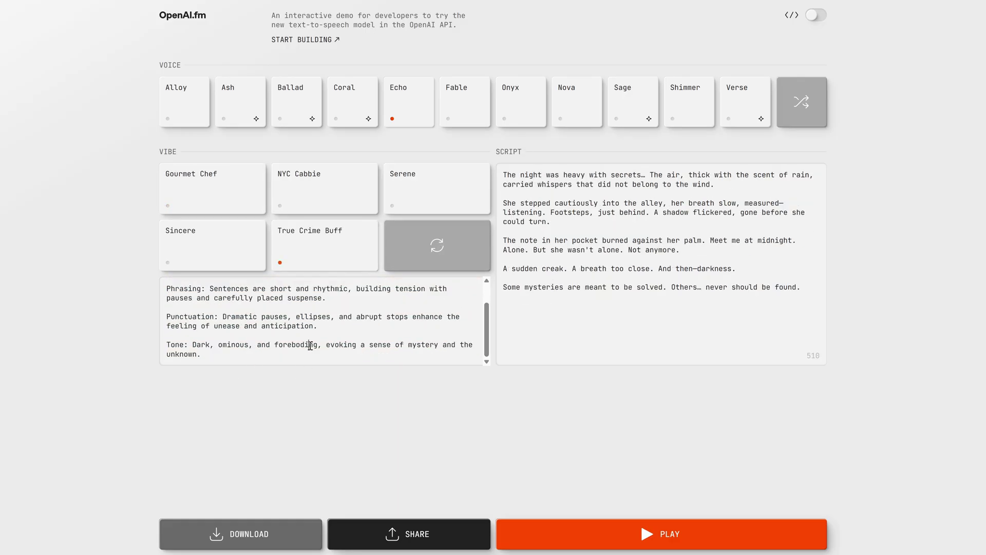
{"action": "key", "text": "ctrl+a"}
{"action": "key", "text": "BackSpace"}
{"action": "type", "text": "Use a clear, confident young adult voice in a neutral American accent. Sound like a friendly tech YouTuber who knows exactly what they’re doing: relaxed, optimistic and slightly playful, but never cringe or over the top. Speak at a slightly faster than average pace to keep energy high, but leave short pauses after important steps or warnings so viewers can follow along. Emphasize key words related to tools, buttons and settings, and vary your intonation so it never feels like a flat tutorial. Overall, sound like a patient friend walking me through a cool AI workflow, excited for me to try it myself."}
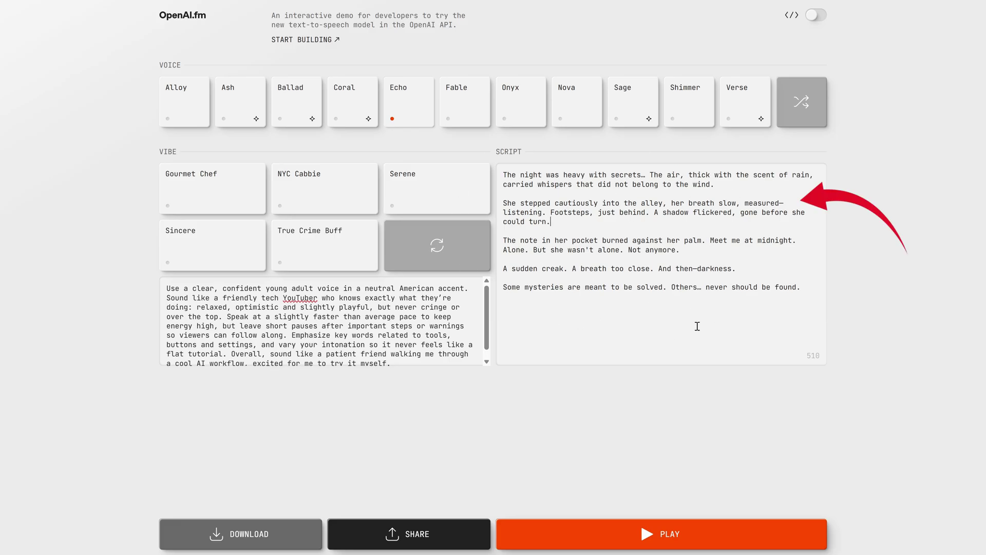
Replace the story script with the pasted video-tips intro script
{"action": "left_click_drag", "start_coordinate": [800, 296], "coordinate": [493, 178]}
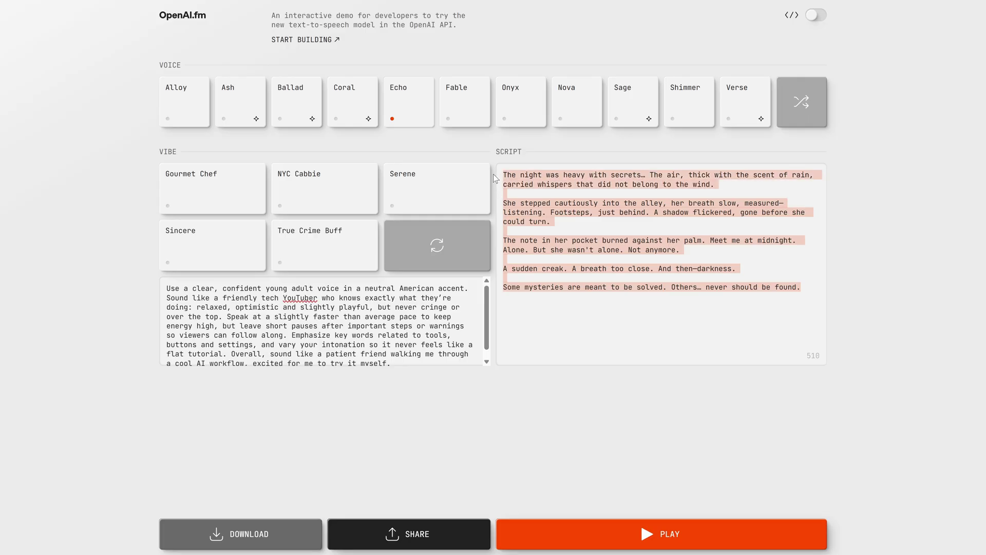
{"action": "left_click", "coordinate": [646, 175]}
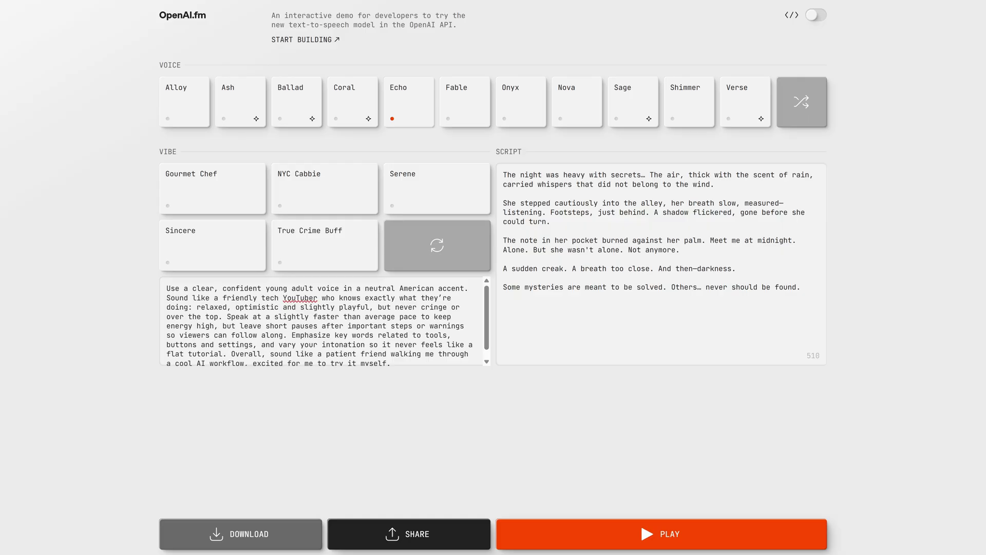
{"action": "key", "text": "ctrl+a"}
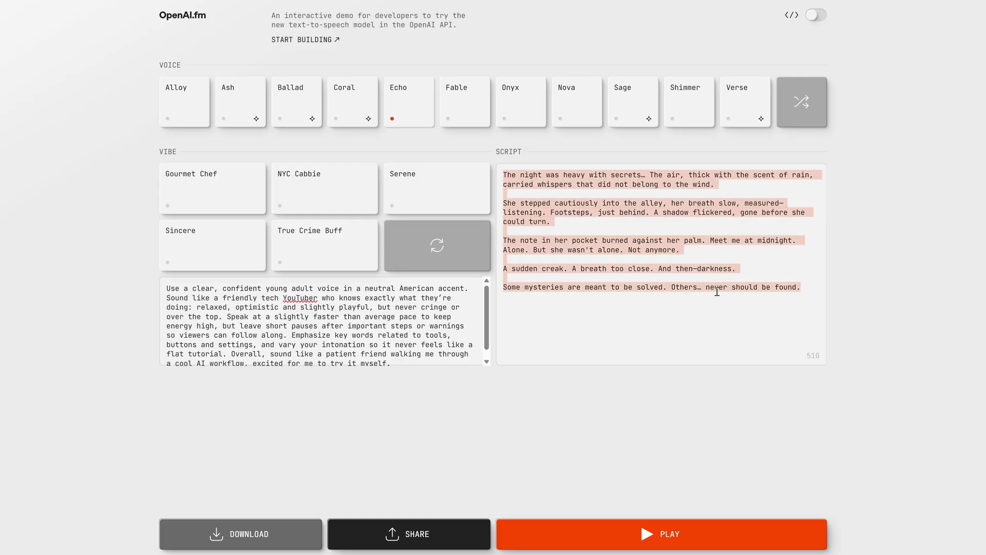
{"action": "key", "text": "BackSpace"}
{"action": "type", "text": "Malva here. Today I’m going to show you a simple trick that instantly improves the quality of any video you make. Most creators spend hours editing clips, adding effects and fixing transitions… but they forget one thing"}
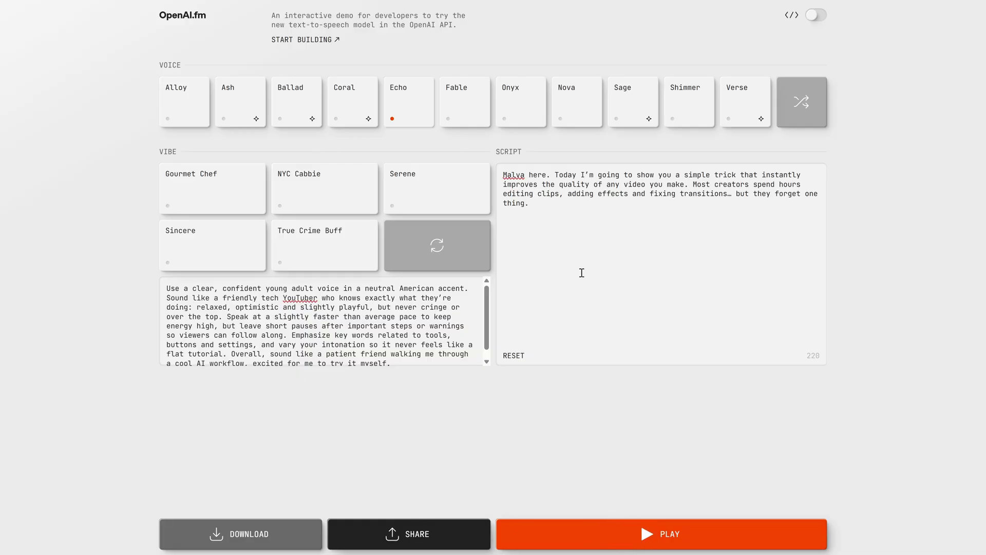
Try the Alloy, Ash, Ballad, Coral, Echo and Fable voices on the YouTuber script
{"action": "left_click", "coordinate": [534, 290]}
{"action": "left_click", "coordinate": [185, 99]}
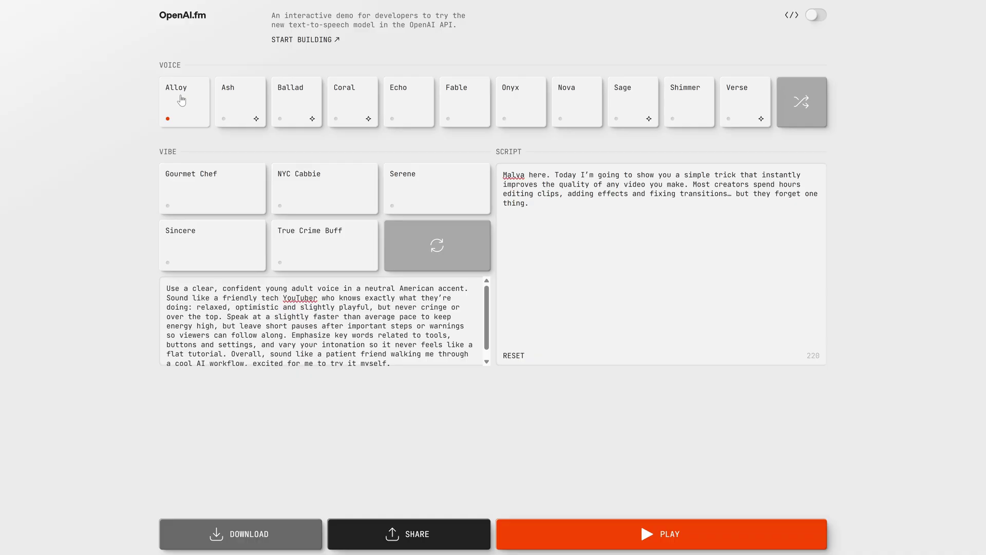
{"action": "left_click", "coordinate": [243, 100]}
{"action": "left_click", "coordinate": [293, 96]}
{"action": "left_click", "coordinate": [345, 96]}
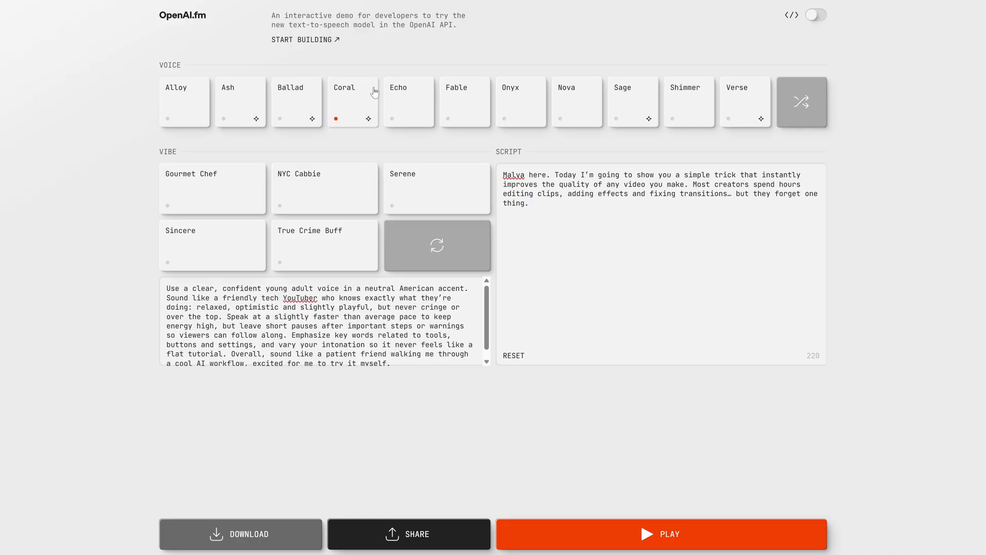
{"action": "left_click", "coordinate": [400, 98]}
{"action": "left_click", "coordinate": [476, 110]}
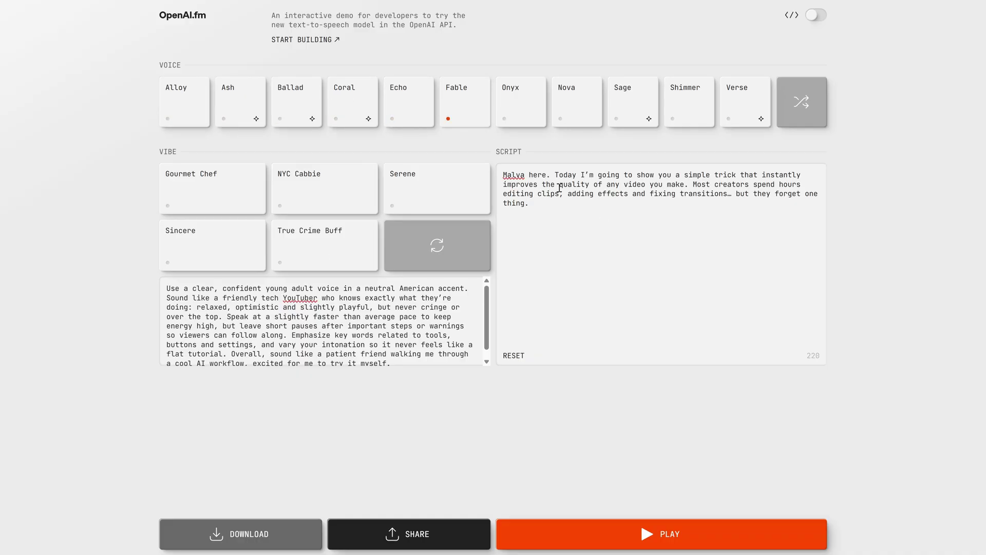
Play the script in Ash, then Coral, and download the generated audio
{"action": "left_click_drag", "start_coordinate": [560, 209], "coordinate": [488, 177]}
{"action": "left_click", "coordinate": [563, 225]}
{"action": "left_click_drag", "start_coordinate": [552, 218], "coordinate": [488, 176]}
{"action": "left_click", "coordinate": [508, 178]}
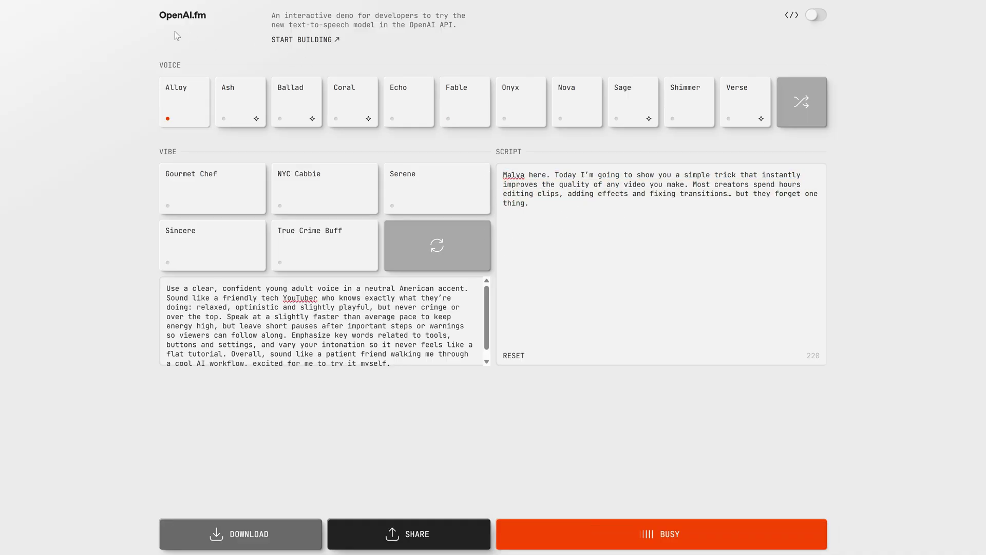
{"action": "left_click", "coordinate": [223, 106]}
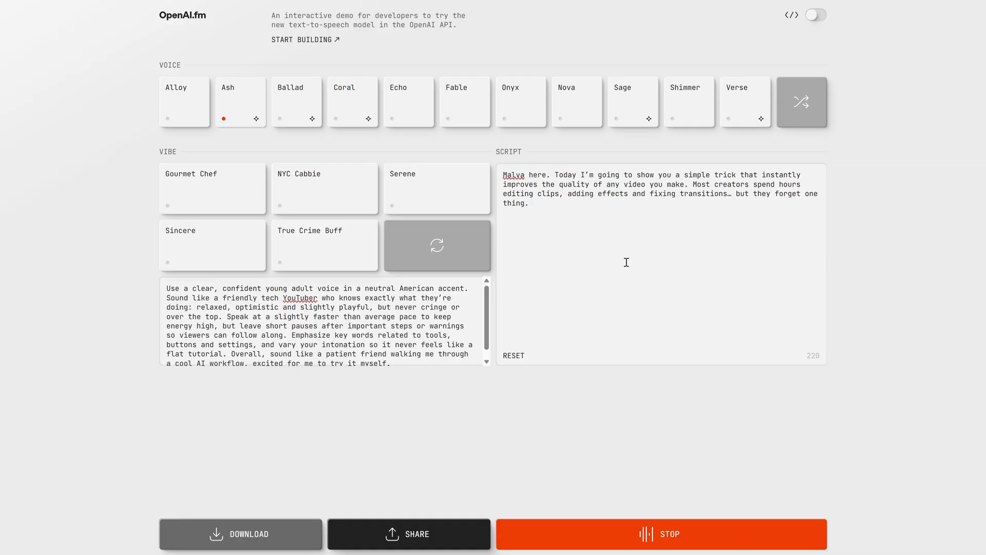
{"action": "left_click", "coordinate": [362, 92]}
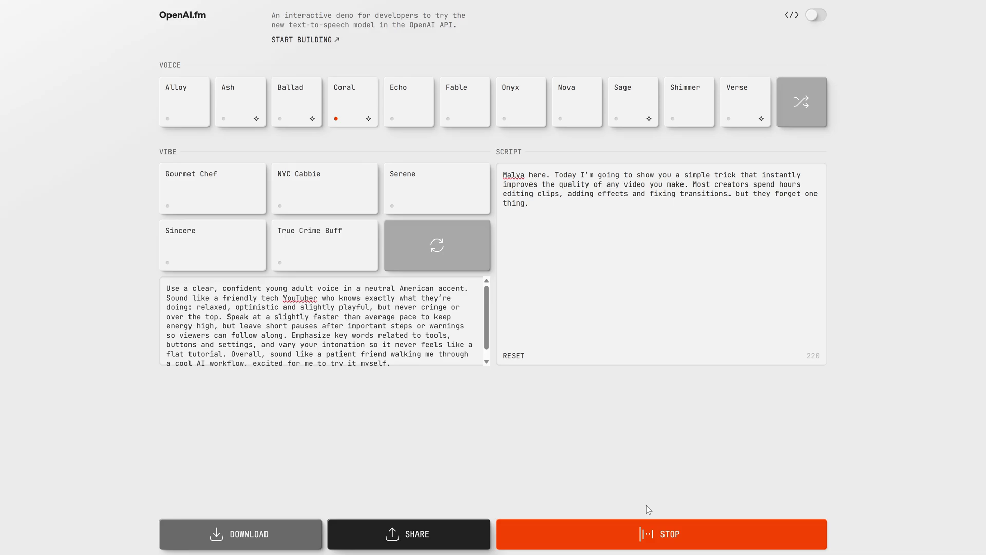
{"action": "left_click", "coordinate": [231, 533]}
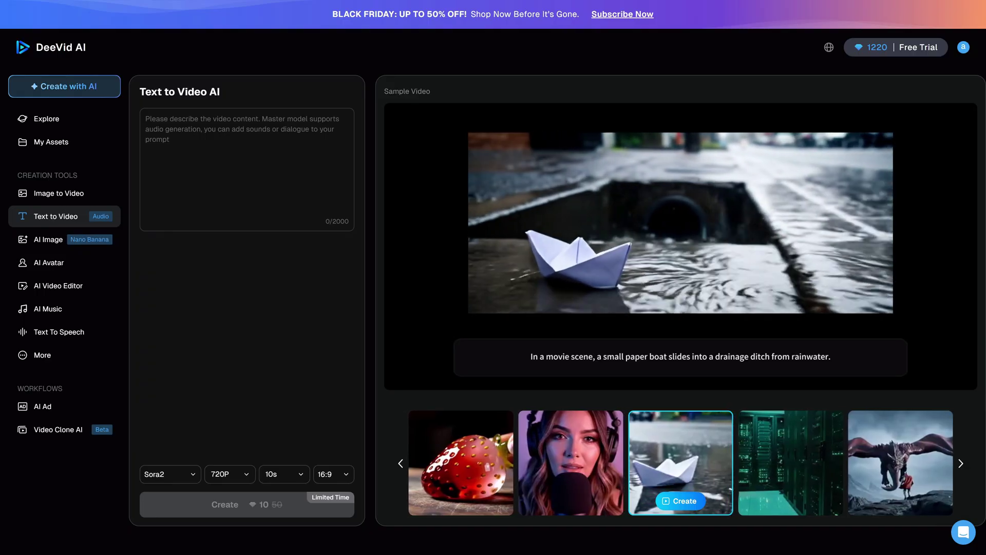
On Text to Video, check the model and aspect ratio options, then play the owl-desk video's details
{"action": "key", "text": "ctrl+v"}
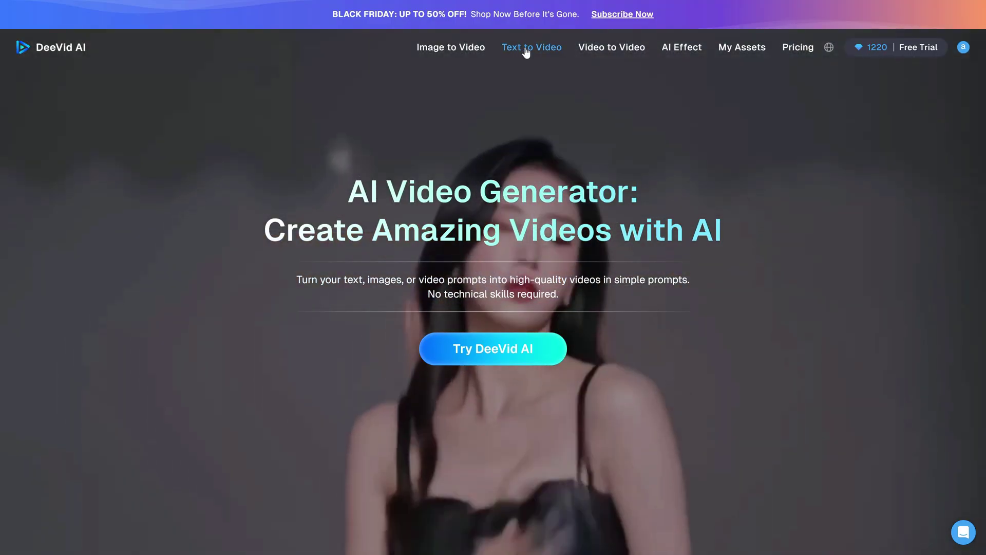
{"action": "left_click", "coordinate": [526, 49]}
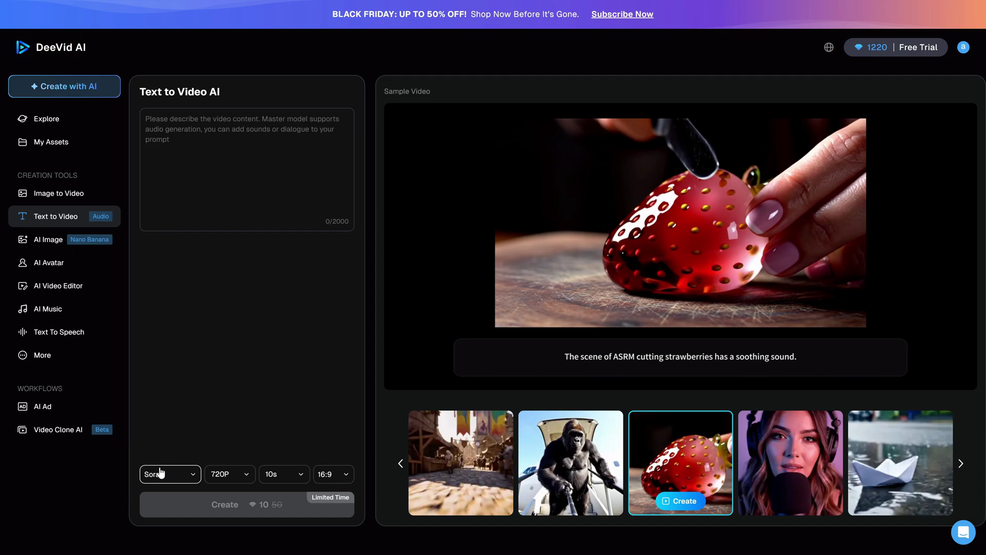
{"action": "left_click", "coordinate": [161, 472]}
{"action": "left_click", "coordinate": [334, 474]}
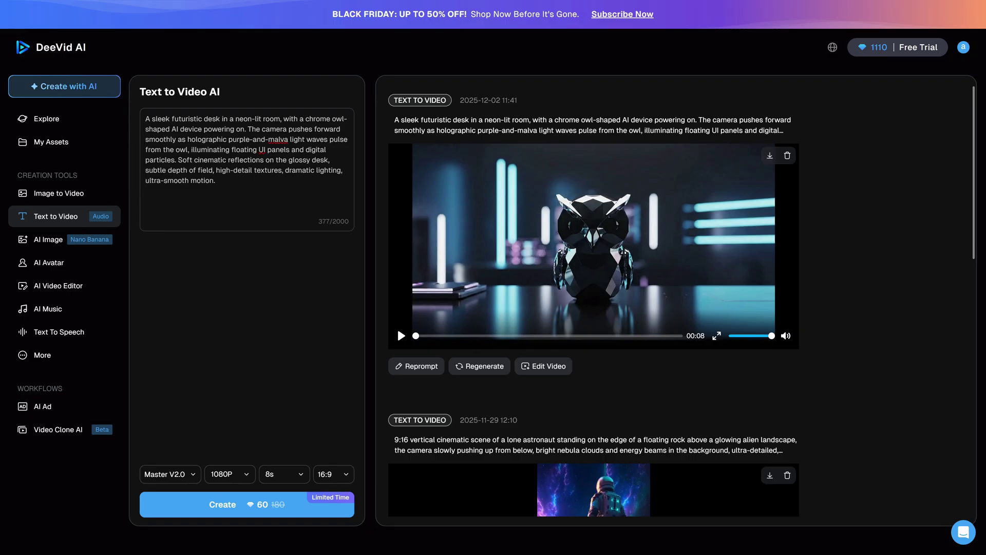
{"action": "left_click", "coordinate": [401, 335]}
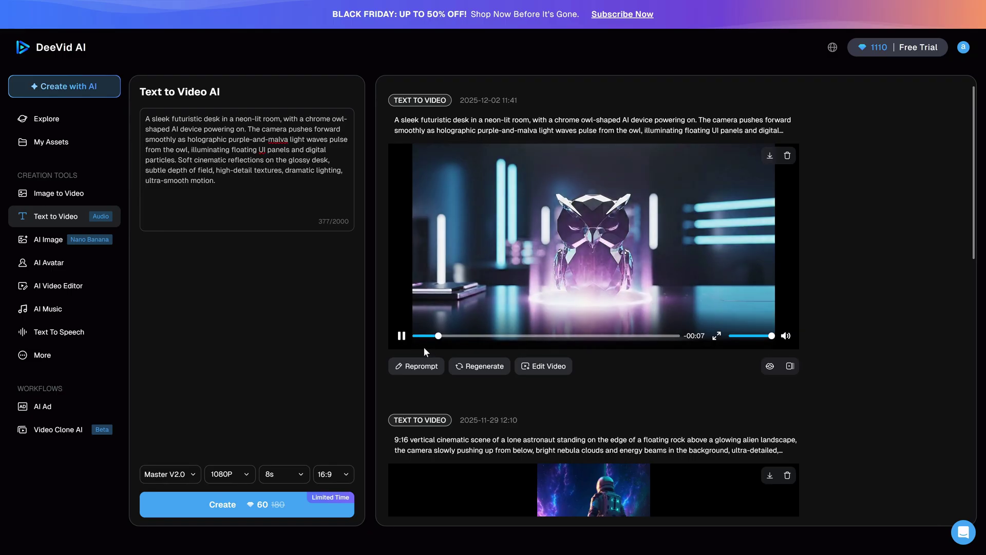
{"action": "left_click", "coordinate": [509, 290]}
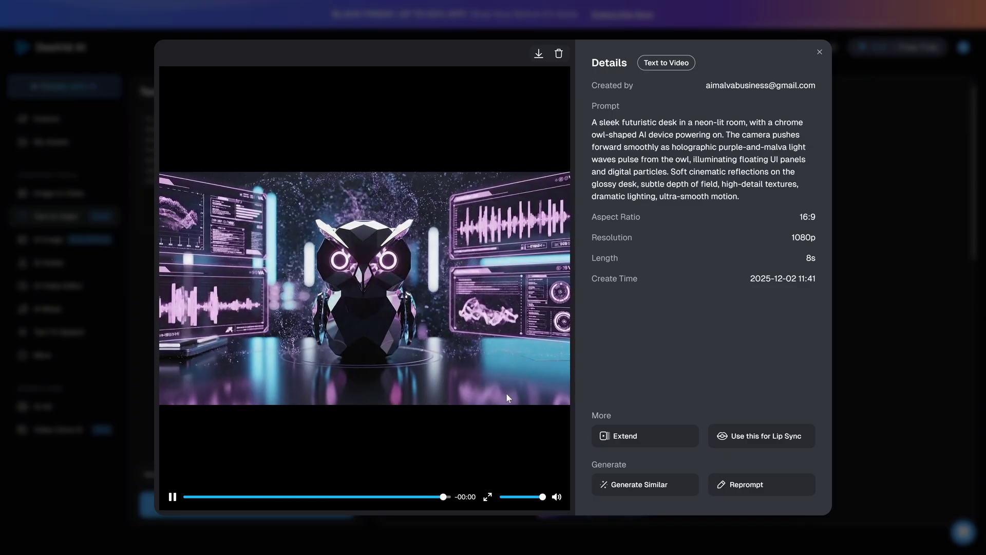
Close the owl details, then generate and open the headphones Image to Video clip
{"action": "left_click", "coordinate": [913, 376]}
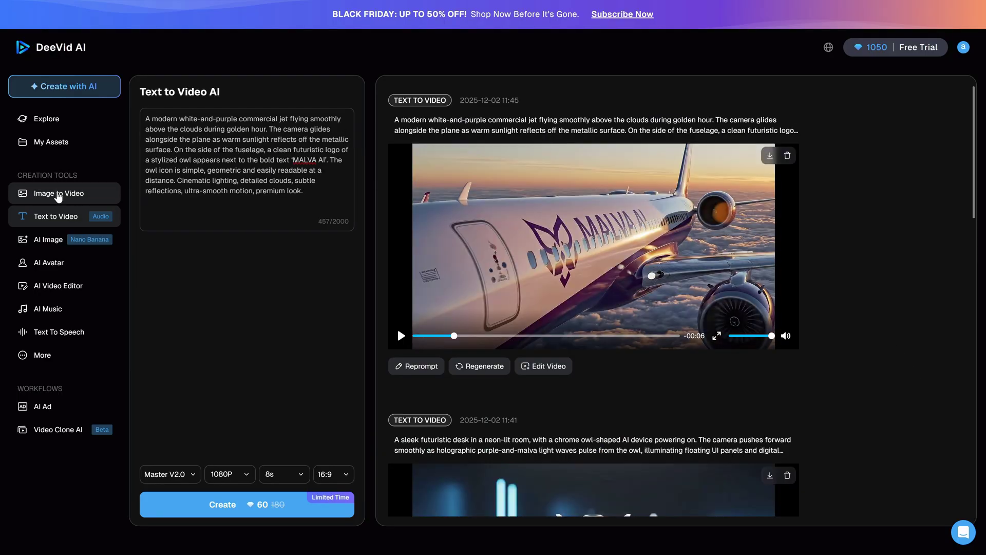
{"action": "left_click", "coordinate": [61, 193]}
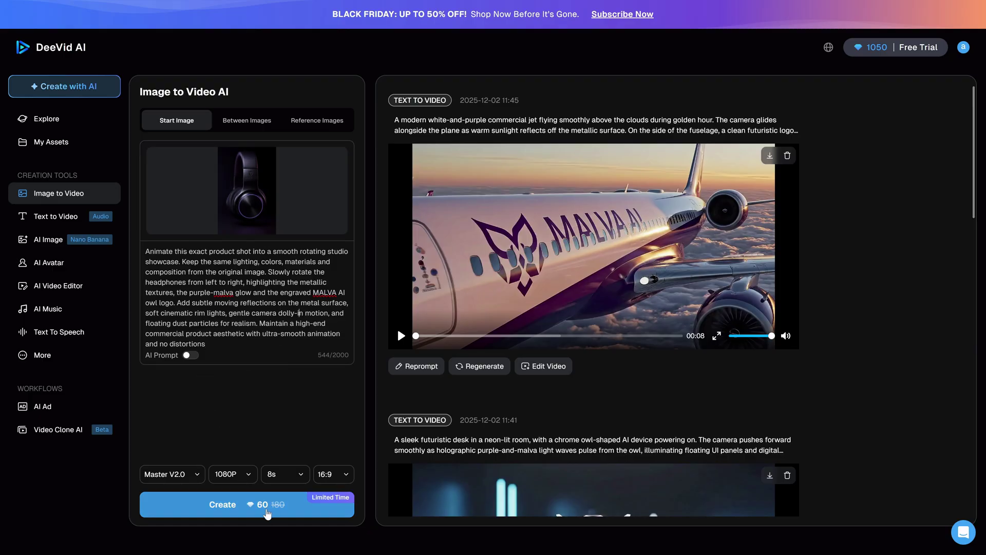
{"action": "left_click", "coordinate": [283, 511]}
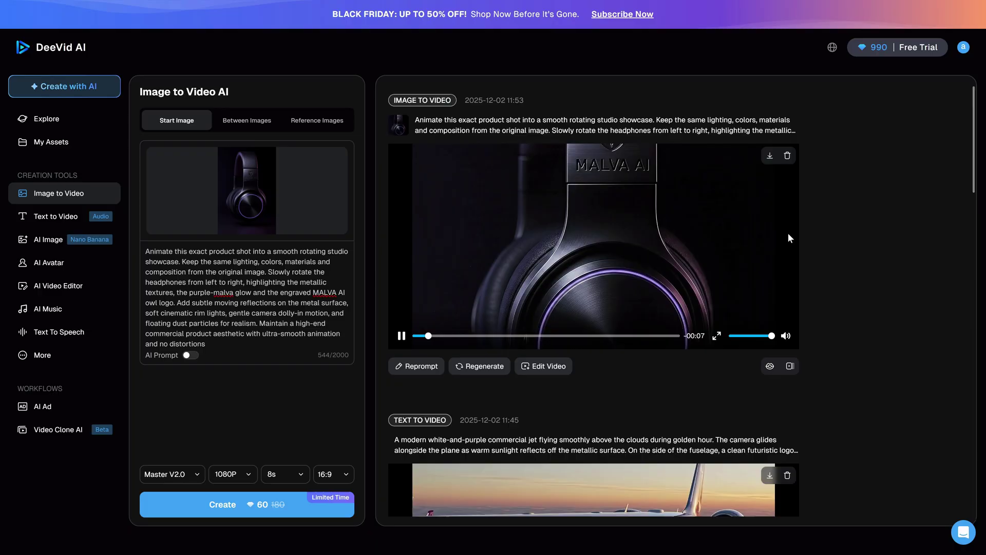
{"action": "left_click", "coordinate": [788, 233]}
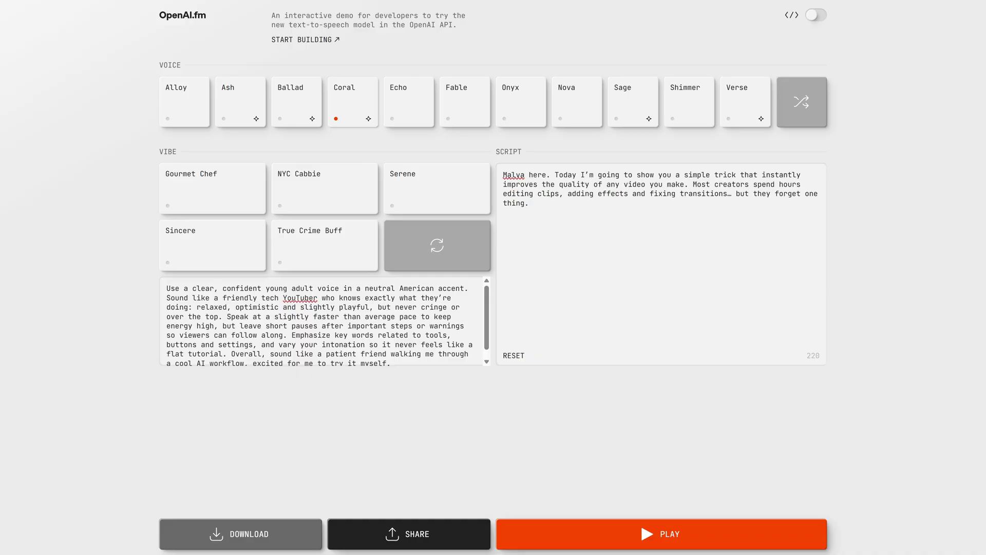
Paste the flat, low-energy narration as the script and review the YouTuber vibe text
{"action": "key", "text": "ctrl+a"}
{"action": "type", "text": "If your narration sounds flat or low-energy, viewers leave in seconds. So in this example we’re testing how a well-configured AI voice sounds when explaining something clearly, quickly and with the perfect amount of energy. Listen carefully and imagine this tone in your next tutorial."}
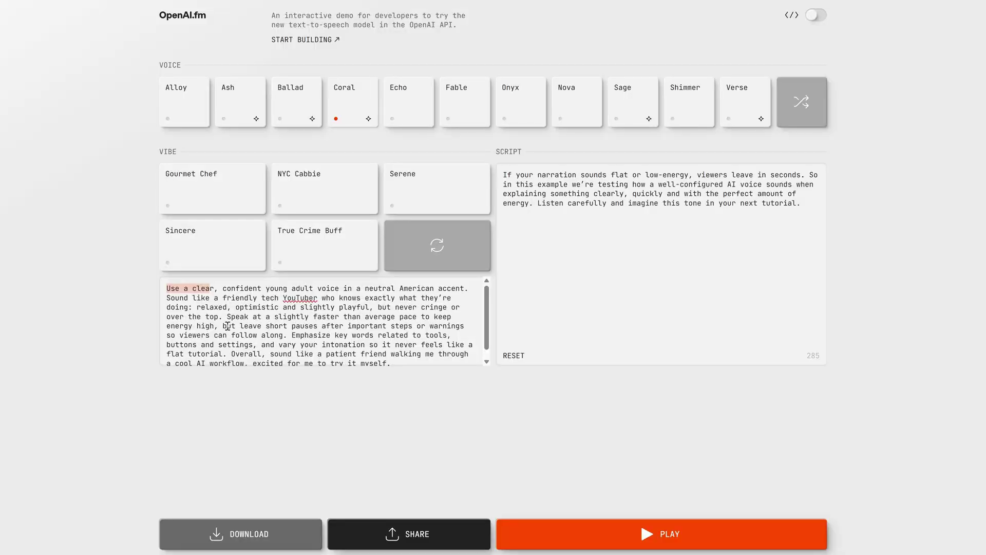
{"action": "scroll", "coordinate": [340, 351], "scroll_direction": "down", "scroll_amount": 1}
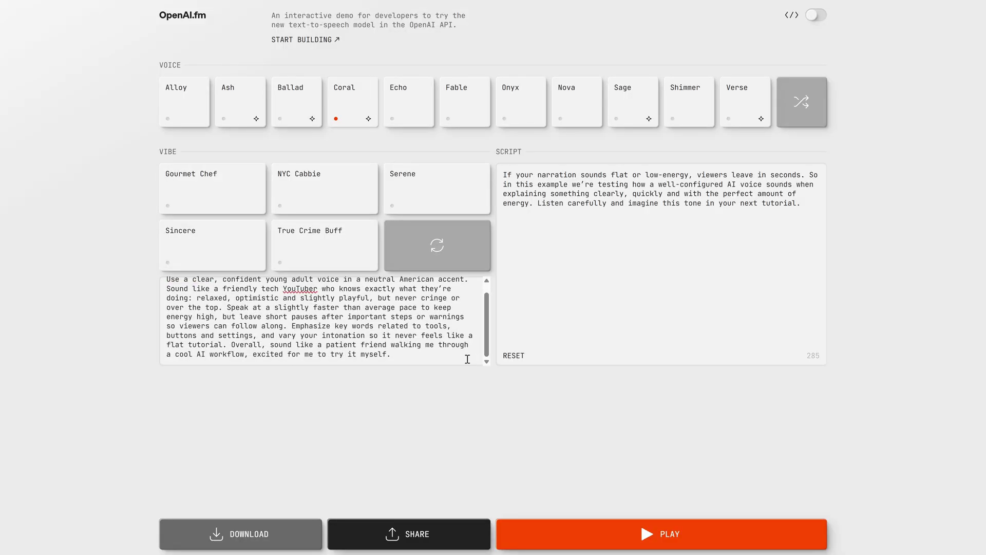
{"action": "left_click_drag", "start_coordinate": [408, 351], "coordinate": [392, 335]}
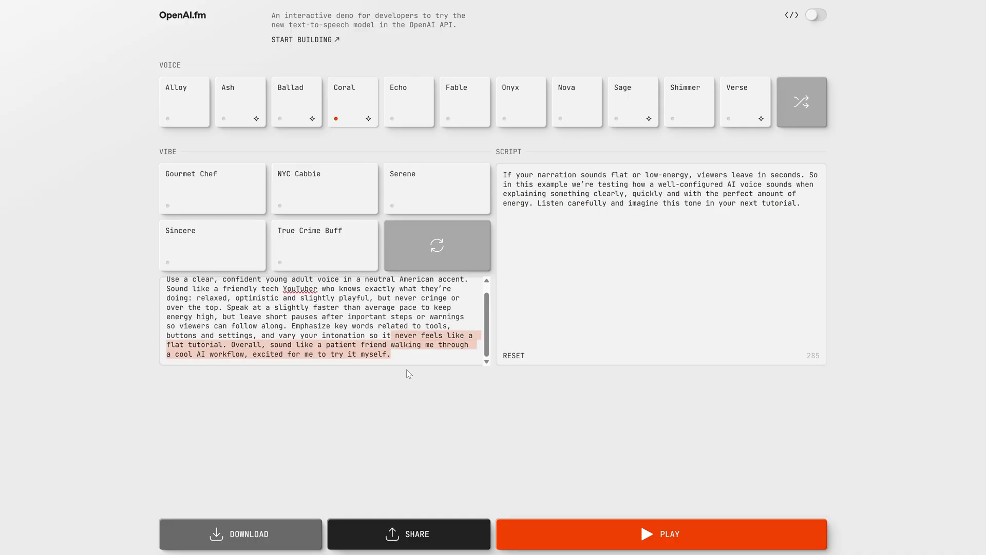
{"action": "left_click", "coordinate": [434, 355]}
{"action": "scroll", "coordinate": [334, 354], "scroll_direction": "up", "scroll_amount": 1}
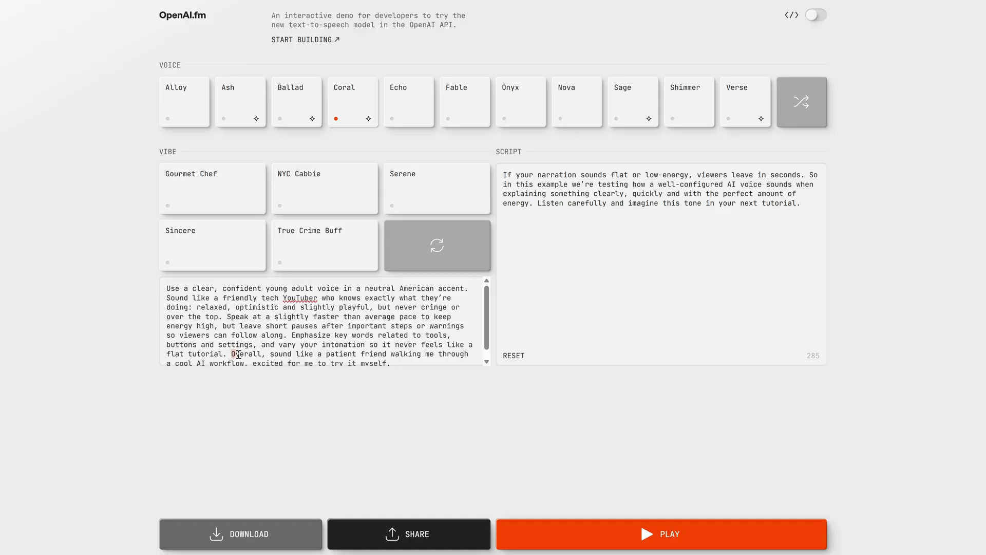
{"action": "left_click_drag", "start_coordinate": [230, 354], "coordinate": [335, 354]}
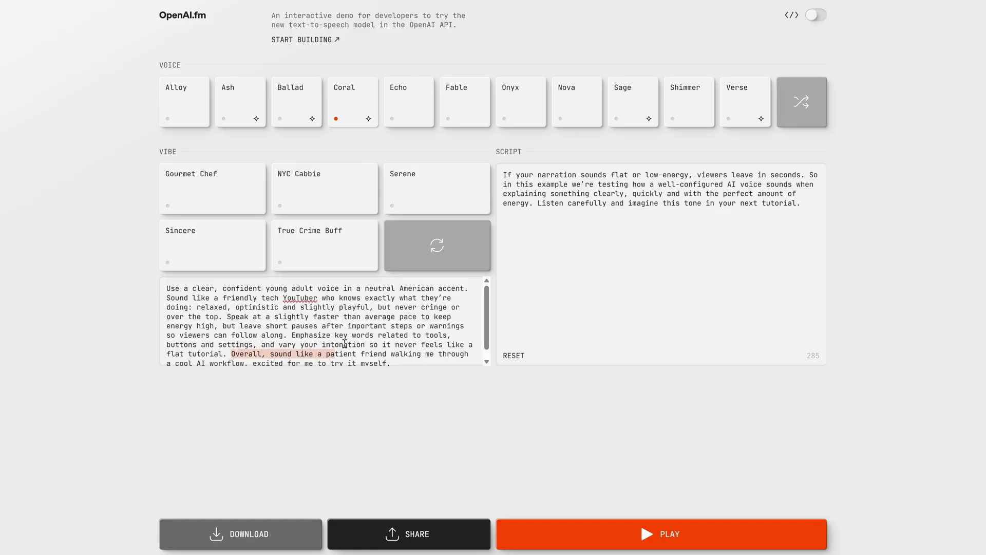
{"action": "left_click", "coordinate": [345, 344]}
{"action": "scroll", "coordinate": [345, 344], "scroll_direction": "down", "scroll_amount": 1}
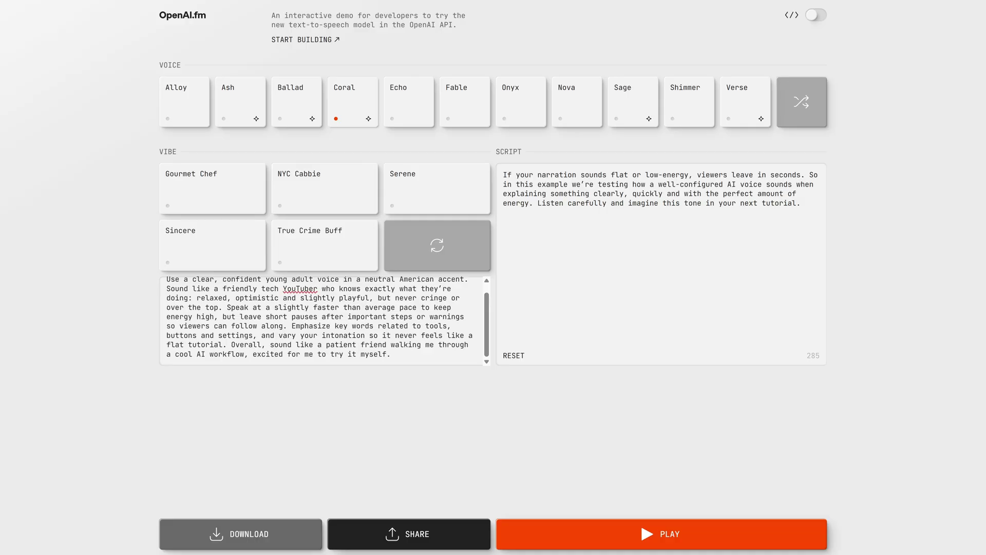
Play the new Coral narration with the YouTuber vibe and listen through it
{"action": "left_click", "coordinate": [734, 534]}
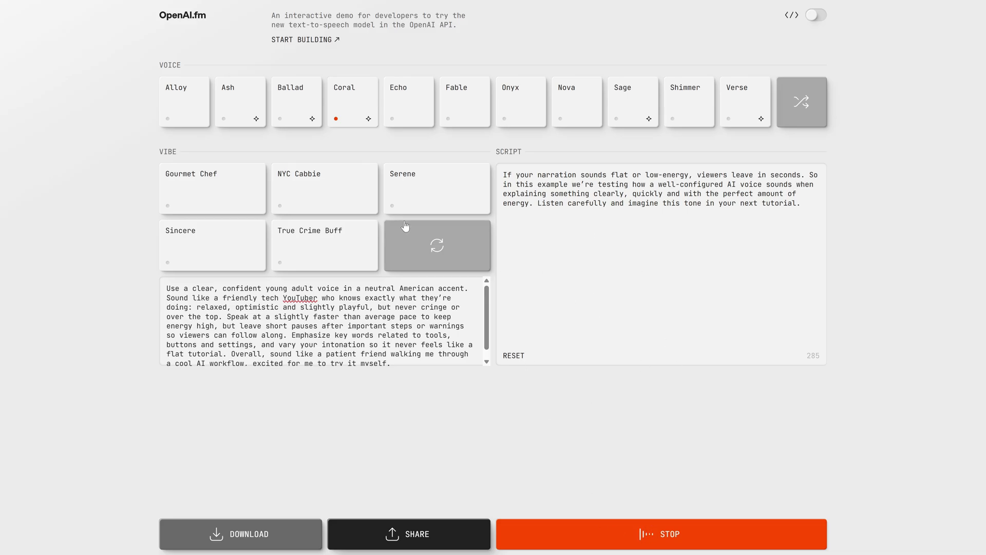
{"action": "scroll", "coordinate": [351, 330], "scroll_direction": "down", "scroll_amount": 1}
{"action": "scroll", "coordinate": [351, 330], "scroll_direction": "down", "scroll_amount": 1}
{"action": "scroll", "coordinate": [410, 337], "scroll_direction": "up", "scroll_amount": 1}
Replace the vibe with the polished tech-commercial prompt and review its opening
{"action": "key", "text": "ctrl+a"}
{"action": "type", "text": "Use a professional, polished voice in a neutral American accent, like a modern tech brand commercial. Sound confident, trustworthy and enthusiastic, with a smooth delivery and very clean diction. Keep sentences punchy and dynamic, with a medium-fast pace and subtle rises in energy around benefits, numbers and call-to-action lines. Add just enough warmth to feel human and approachable, but keep the overall tone premium and high-end, as if you were representing an innovative, reliable company. Make every line feel purposeful, like each sentence is a headline designed to grab attention and sell the product."}
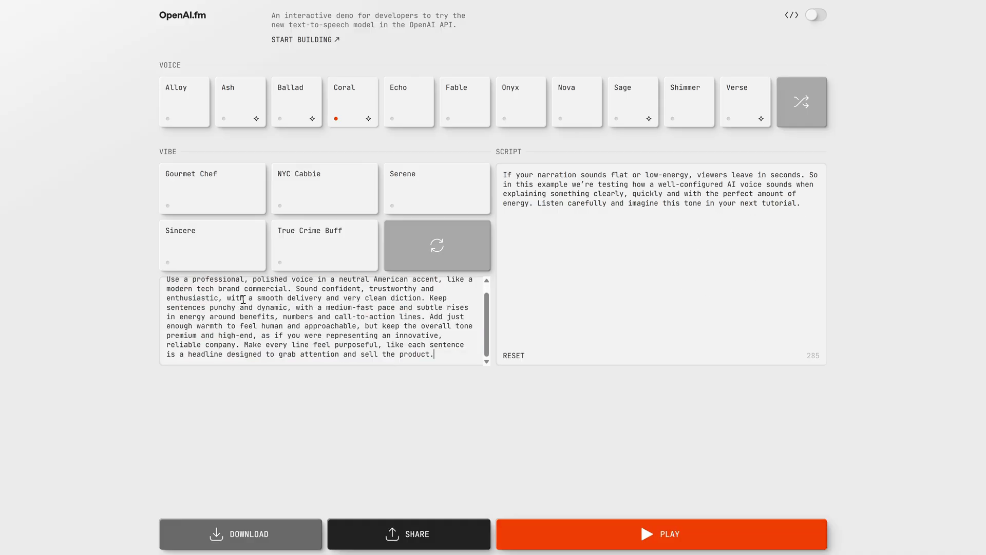
{"action": "scroll", "coordinate": [215, 335], "scroll_direction": "up", "scroll_amount": 1}
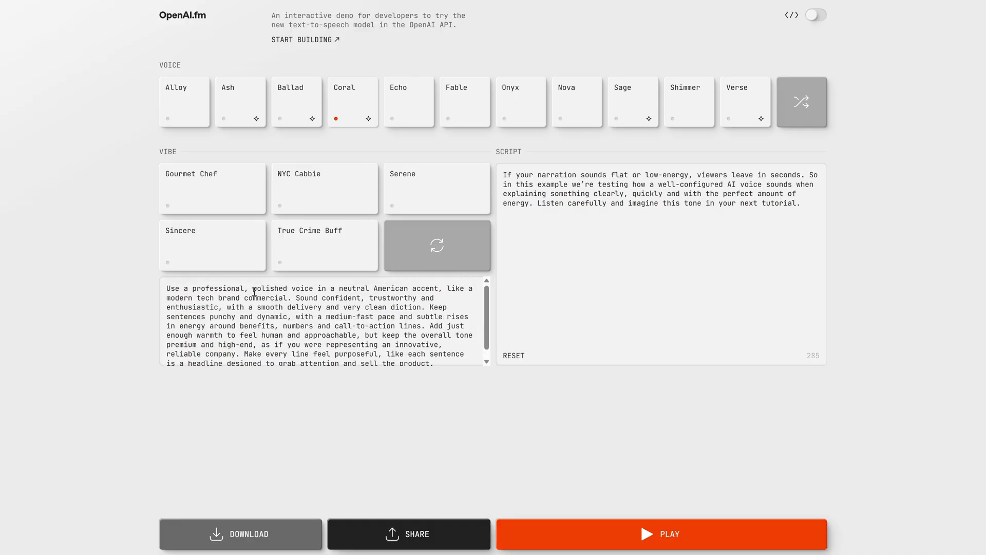
{"action": "left_click_drag", "start_coordinate": [180, 291], "coordinate": [448, 318]}
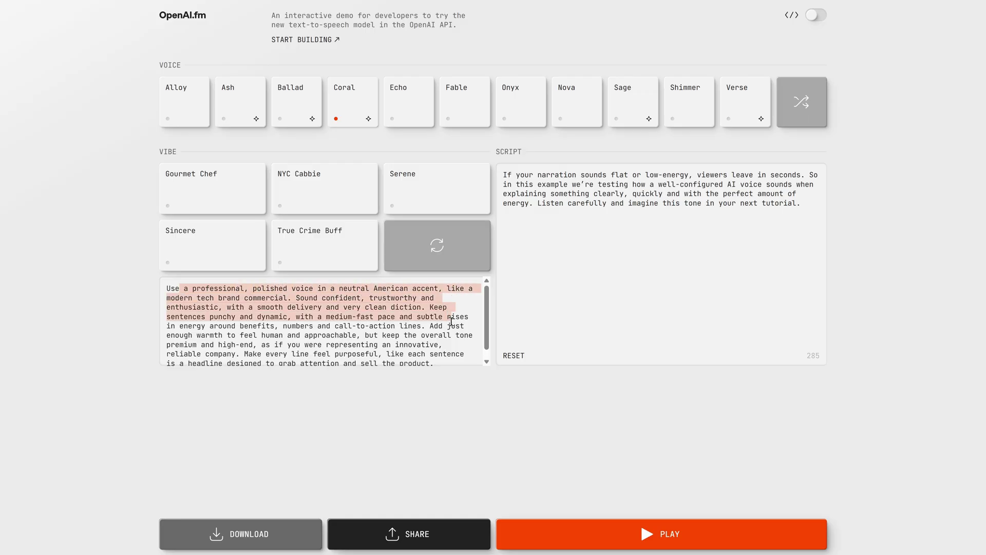
{"action": "left_click", "coordinate": [323, 345]}
Check the vibe's punchy-delivery and closing lines, then paste the 506-character smart-productivity ad script
{"action": "scroll", "coordinate": [316, 335], "scroll_direction": "down", "scroll_amount": 1}
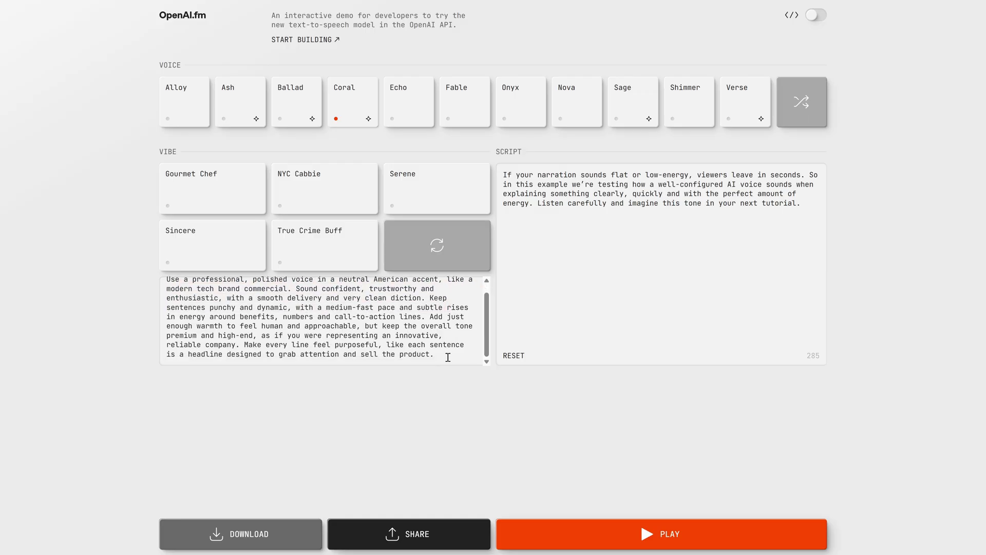
{"action": "left_click_drag", "start_coordinate": [448, 357], "coordinate": [387, 339]}
{"action": "left_click", "coordinate": [414, 315]}
{"action": "scroll", "coordinate": [356, 351], "scroll_direction": "up", "scroll_amount": 1}
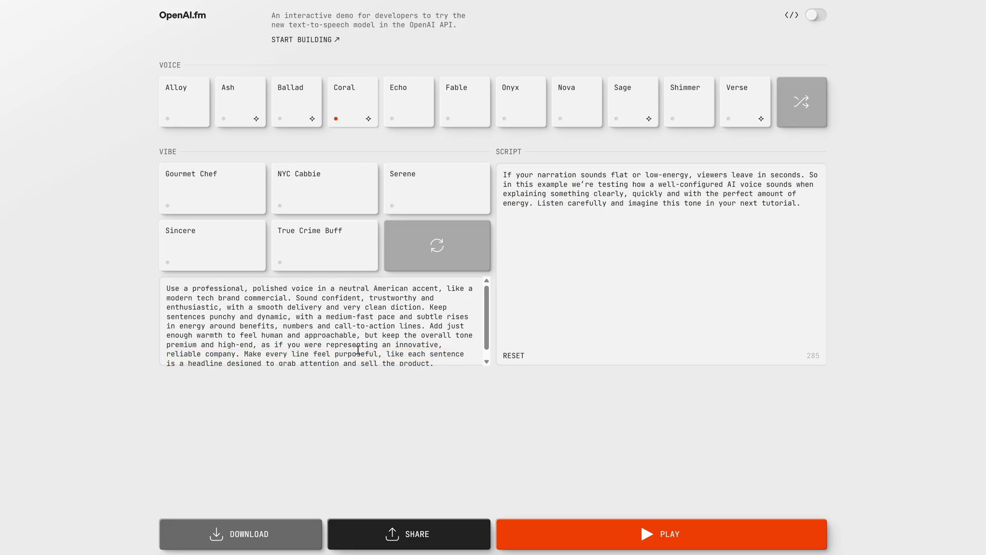
{"action": "left_click_drag", "start_coordinate": [432, 327], "coordinate": [337, 315]}
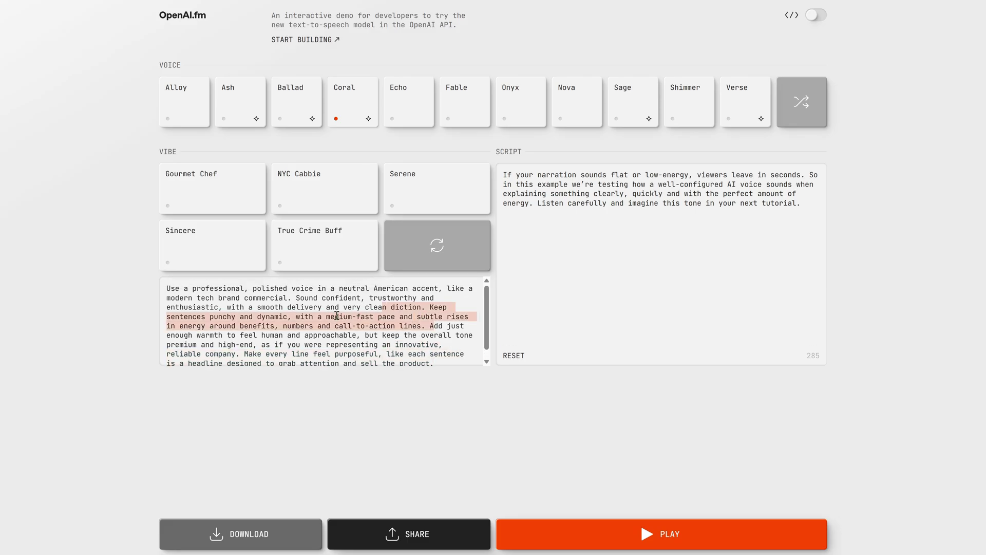
{"action": "left_click", "coordinate": [268, 336]}
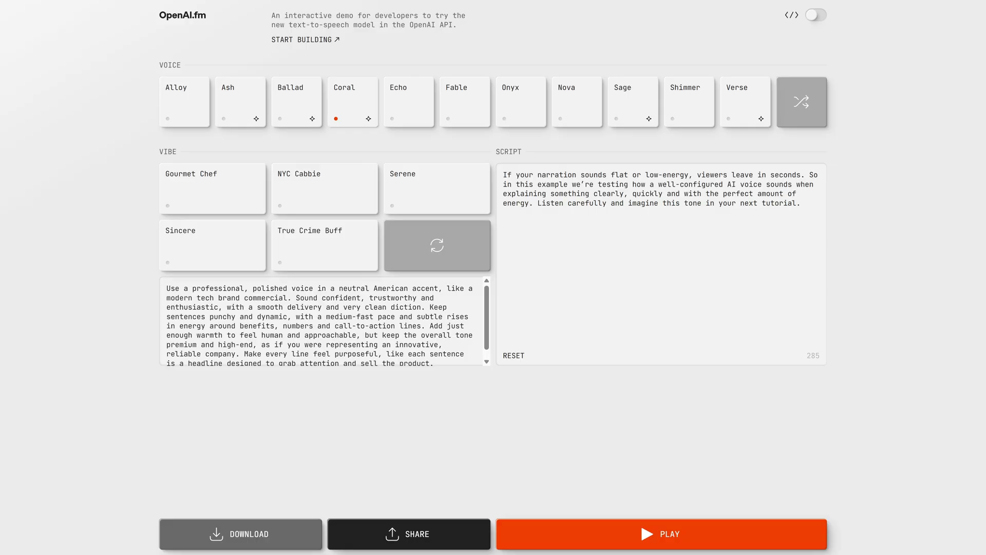
{"action": "left_click_drag", "start_coordinate": [806, 222], "coordinate": [556, 165]}
{"action": "type", "text": "Malva presents the next step in smart productivity. Introducing a tool designed to make your workflow faster, cleaner and more efficient than ever. With just a few clicks, you can automate tasks, create better content and focus on the ideas that really matter. Whether you're building a brand, launching a project or improving your daily routine, this technology gives you the confidence to move forward. Experience the future of efficiency — and see what’s possible when your tools work as hard as you do."}
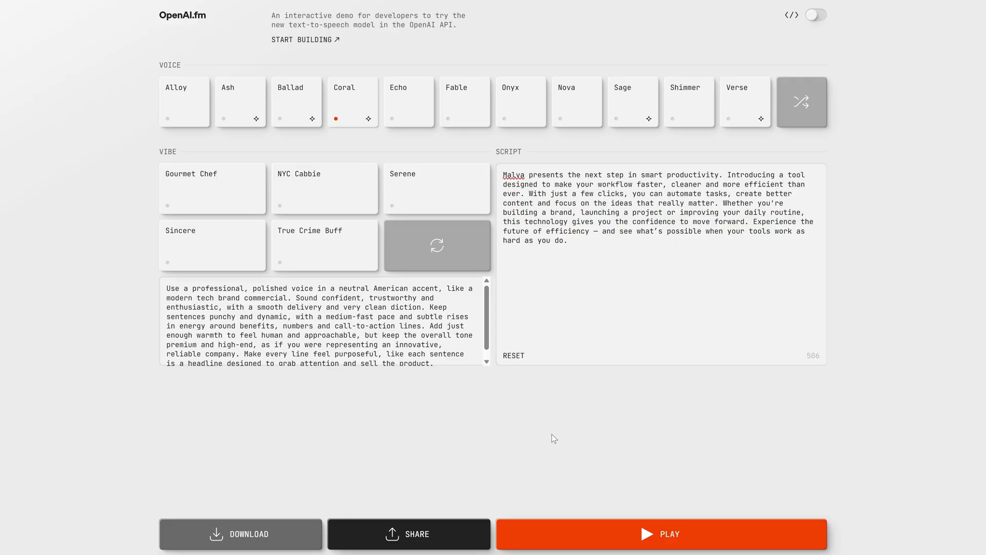
Generate and play the smart-productivity pitch in Coral with the tech-commercial vibe
{"action": "left_click", "coordinate": [650, 541]}
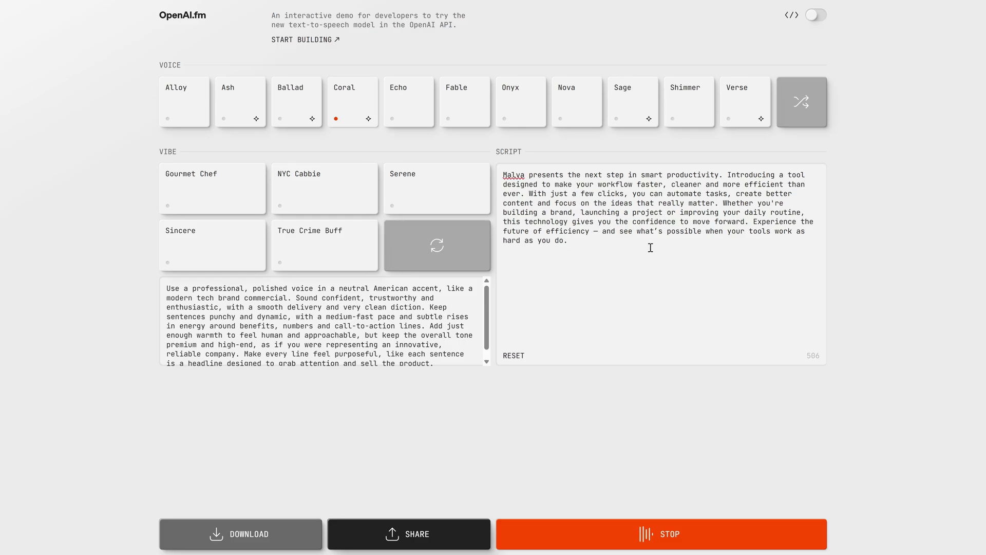
Clear the old script and replace the company-ad vibe with the class-presentation prompt
{"action": "key", "text": "ctrl+a"}
{"action": "key", "text": "BackSpace"}
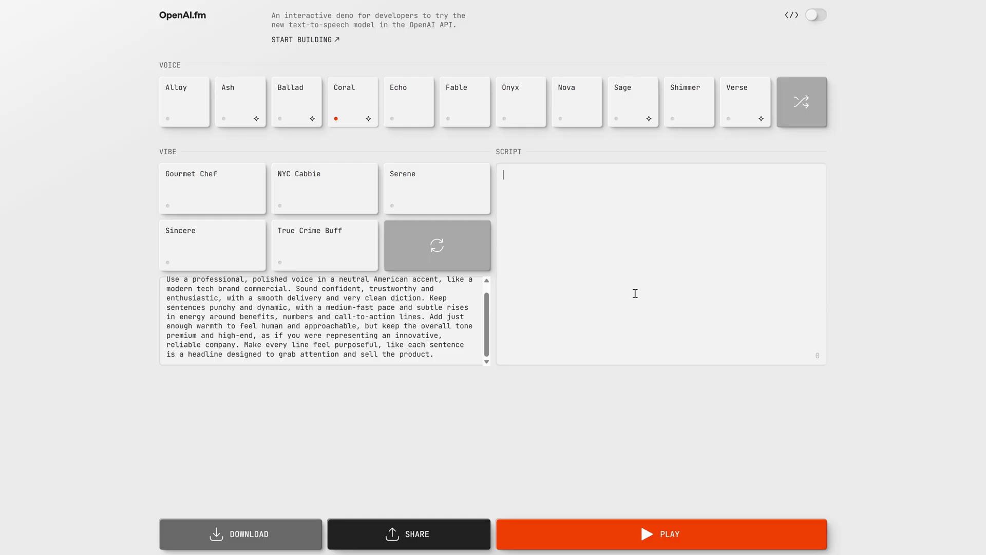
{"action": "left_click", "coordinate": [241, 308]}
{"action": "key", "text": "ctrl+a"}
{"action": "key", "text": "BackSpace"}
{"action": "key", "text": "ctrl+v"}
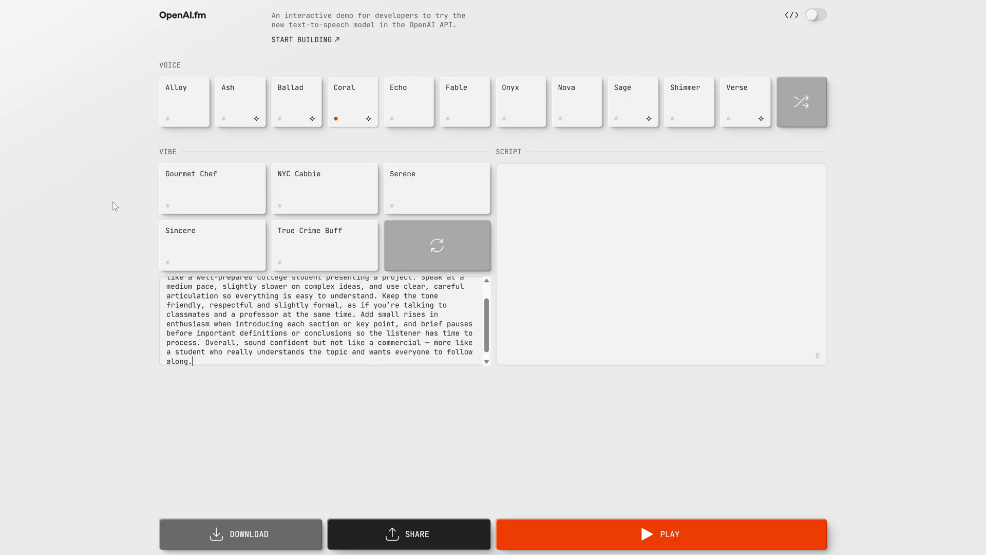
Review the vibe's college-student, listener's-time and closing Overall phrases, then generate the speech
{"action": "scroll", "coordinate": [260, 330], "scroll_direction": "up", "scroll_amount": 1}
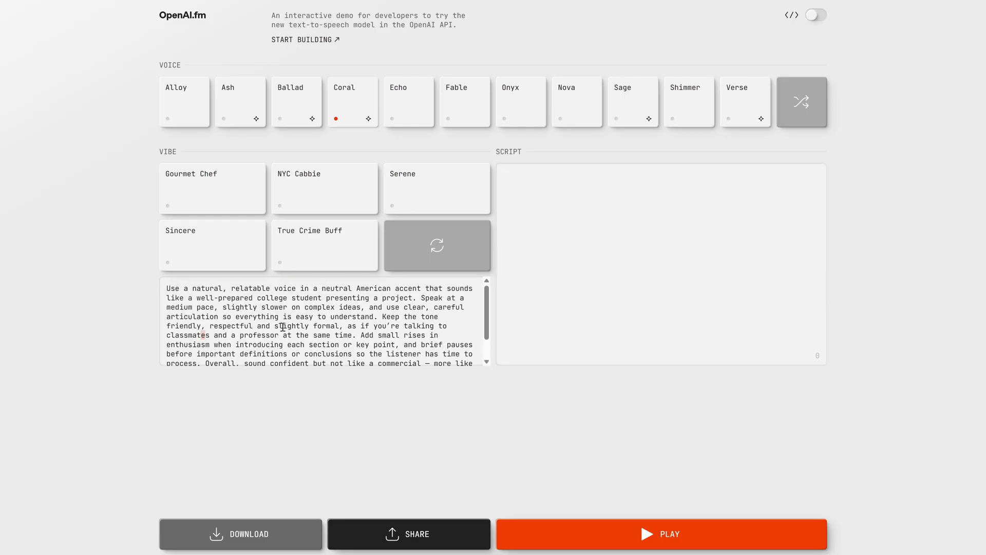
{"action": "left_click", "coordinate": [189, 344]}
{"action": "left_click", "coordinate": [339, 308]}
{"action": "left_click_drag", "start_coordinate": [198, 298], "coordinate": [335, 298]}
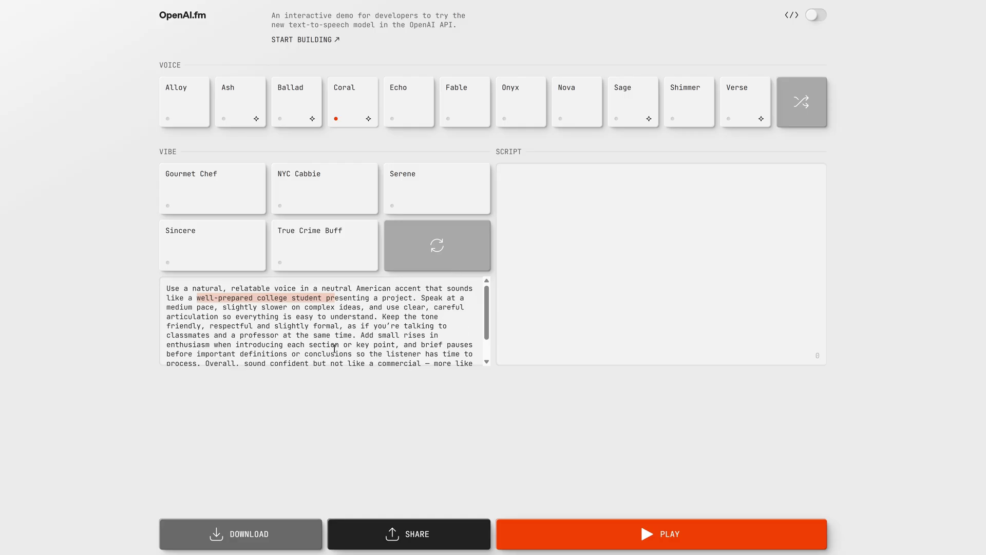
{"action": "scroll", "coordinate": [453, 356], "scroll_direction": "down", "scroll_amount": 1}
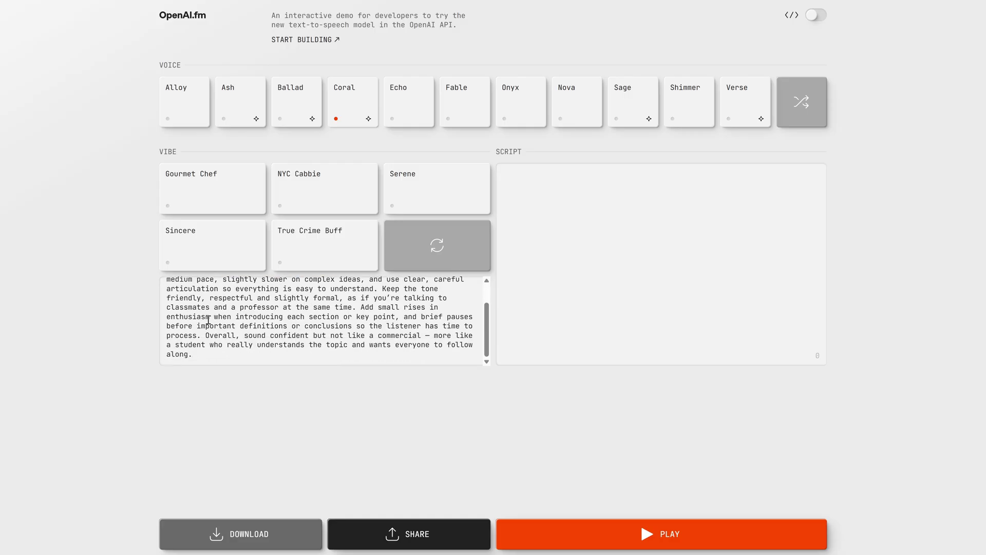
{"action": "left_click", "coordinate": [193, 318]}
{"action": "left_click_drag", "start_coordinate": [366, 323], "coordinate": [440, 325]}
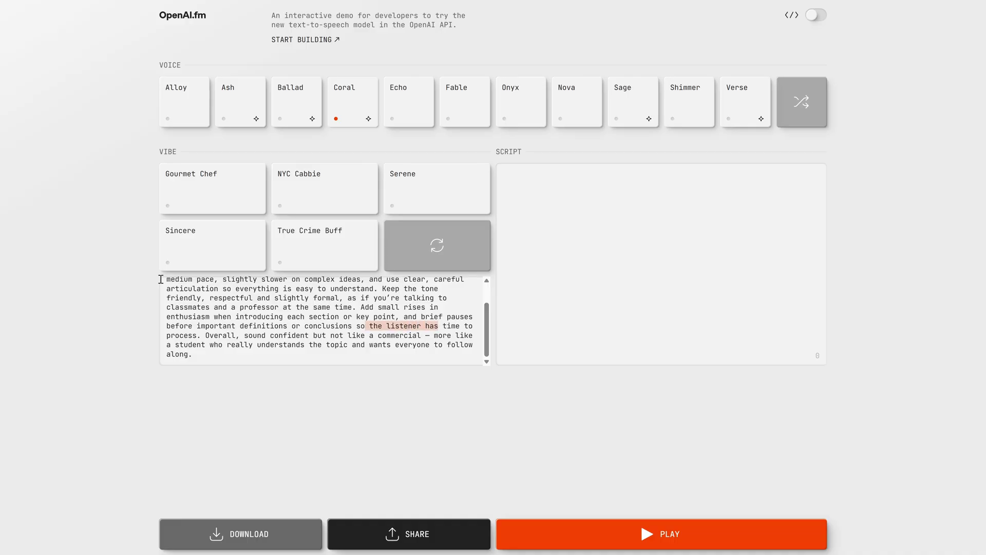
{"action": "left_click_drag", "start_coordinate": [205, 336], "coordinate": [194, 355]}
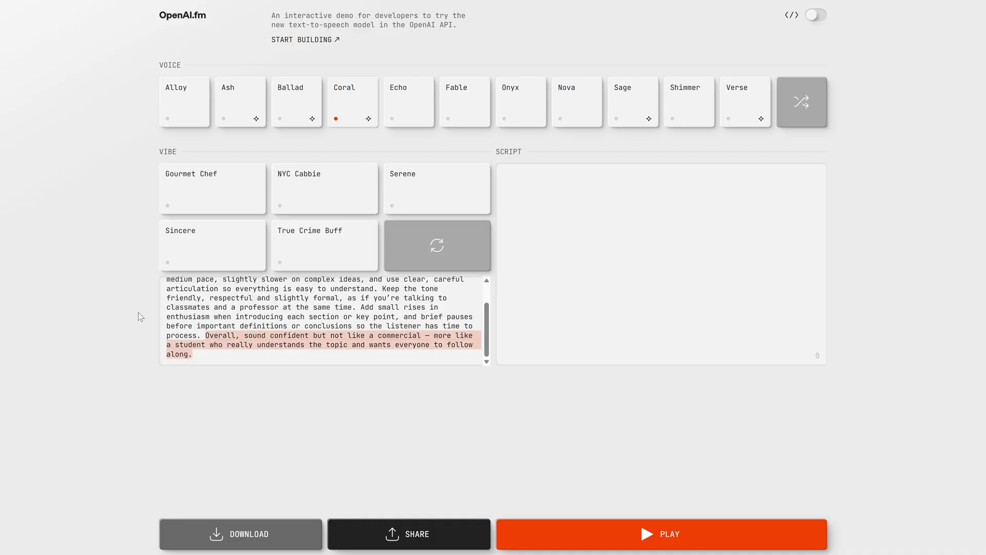
{"action": "scroll", "coordinate": [255, 337], "scroll_direction": "up", "scroll_amount": 2}
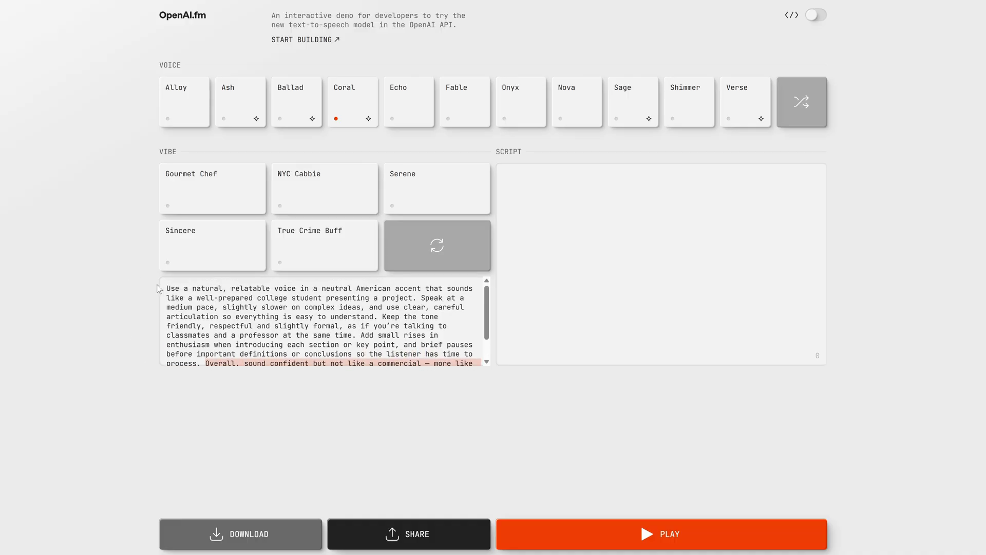
{"action": "left_click", "coordinate": [686, 539]}
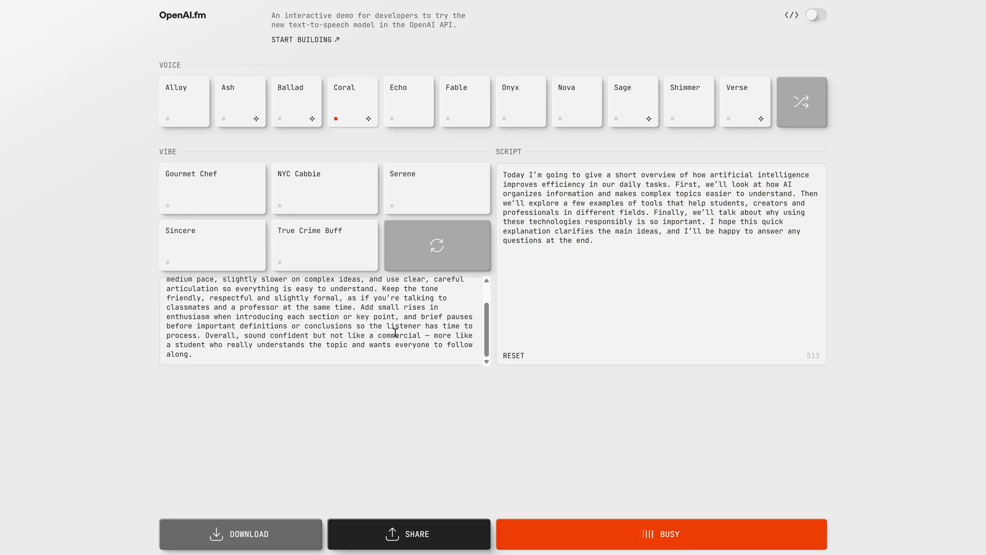
Listen to the AI-efficiency overview in the college-presenter style, then place the caret in the script
{"action": "scroll", "coordinate": [395, 334], "scroll_direction": "up", "scroll_amount": 2}
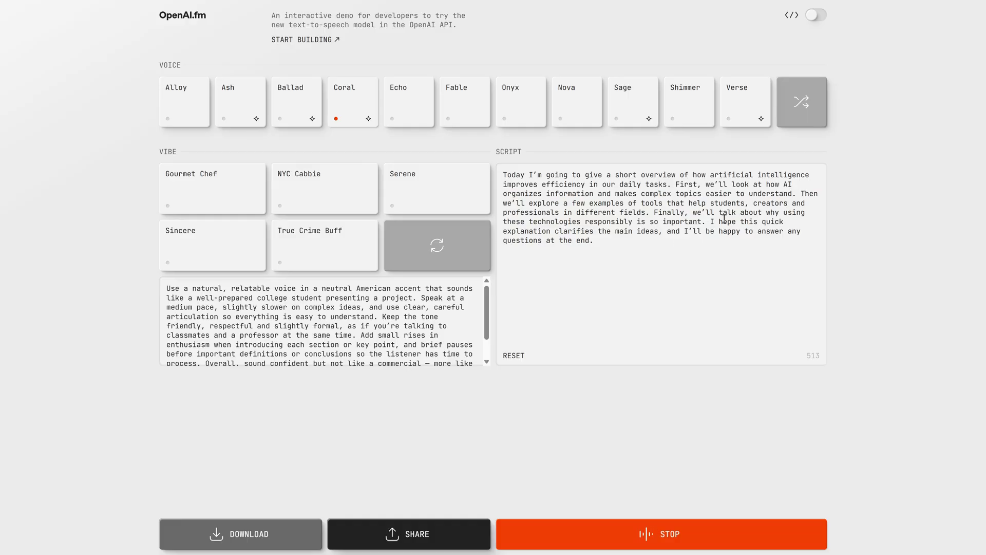
{"action": "left_click", "coordinate": [816, 192]}
Replace the vibe with the warm audiobook-storytelling prompt and review its opening phrases
{"action": "triple_click", "coordinate": [300, 319]}
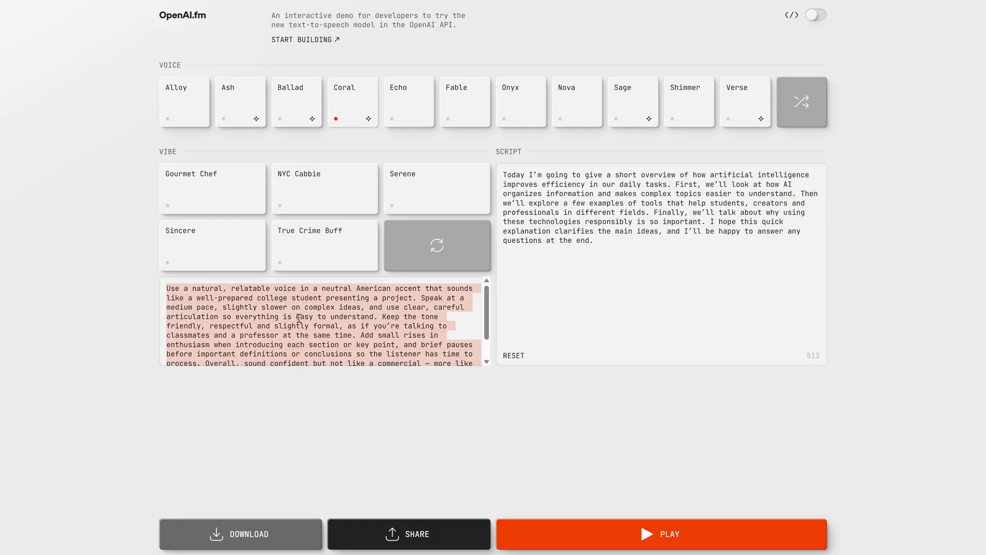
{"action": "key", "text": "BackSpace"}
{"action": "key", "text": "ctrl+v"}
{"action": "scroll", "coordinate": [268, 299], "scroll_direction": "up", "scroll_amount": 2}
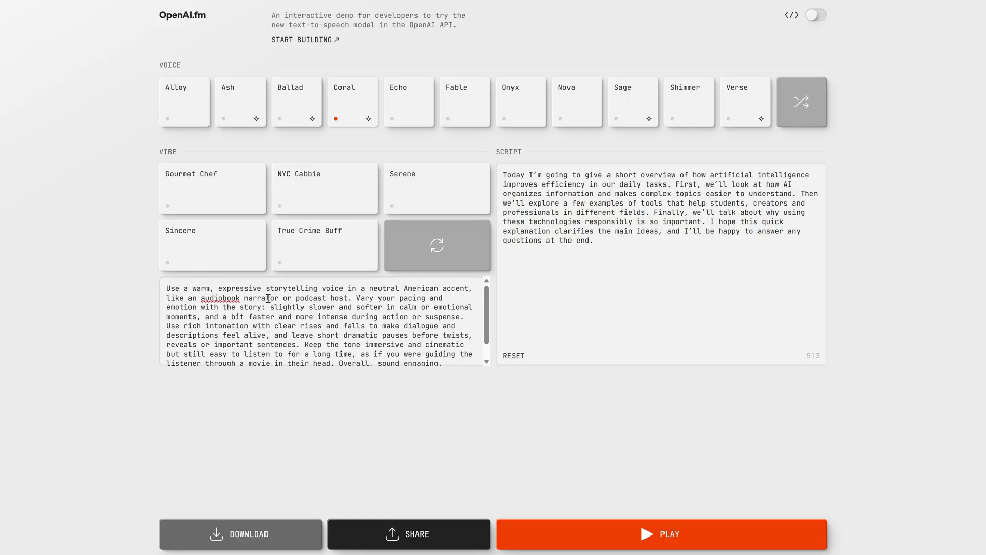
{"action": "left_click_drag", "start_coordinate": [166, 289], "coordinate": [266, 289]}
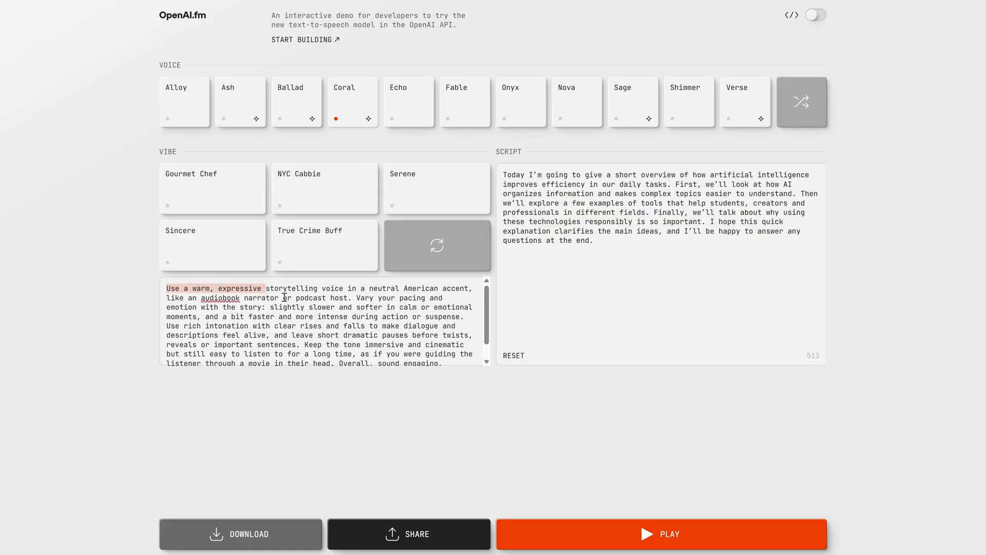
{"action": "left_click_drag", "start_coordinate": [201, 298], "coordinate": [261, 298]}
{"action": "left_click", "coordinate": [282, 327]}
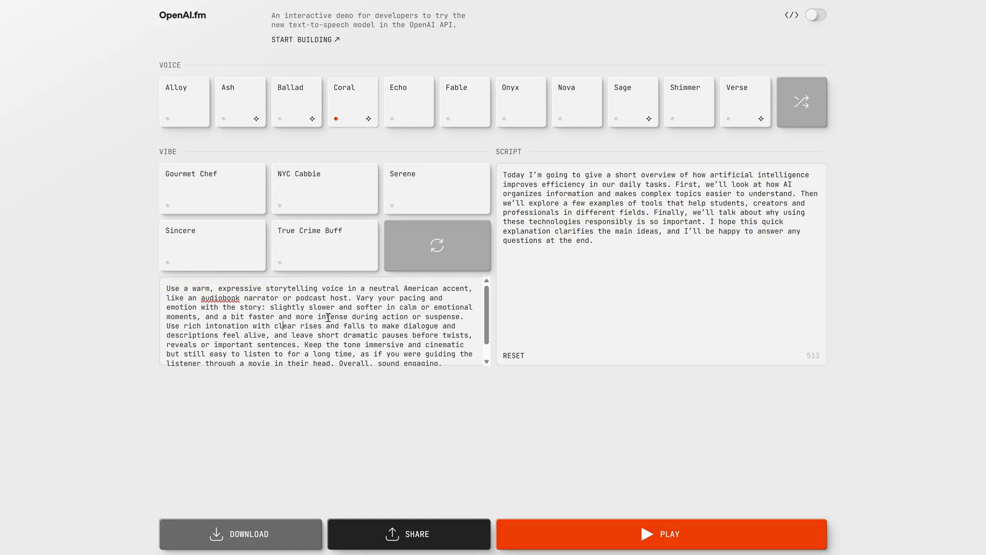
Swap the presentation script for the 488-character quiet-night mystery story
{"action": "scroll", "coordinate": [352, 312], "scroll_direction": "down", "scroll_amount": 1}
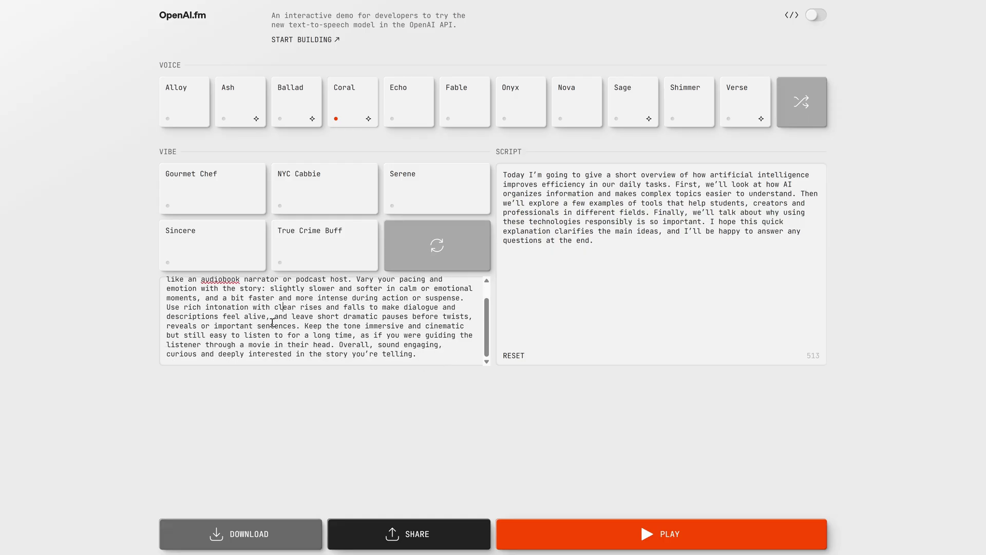
{"action": "scroll", "coordinate": [301, 321], "scroll_direction": "up", "scroll_amount": 1}
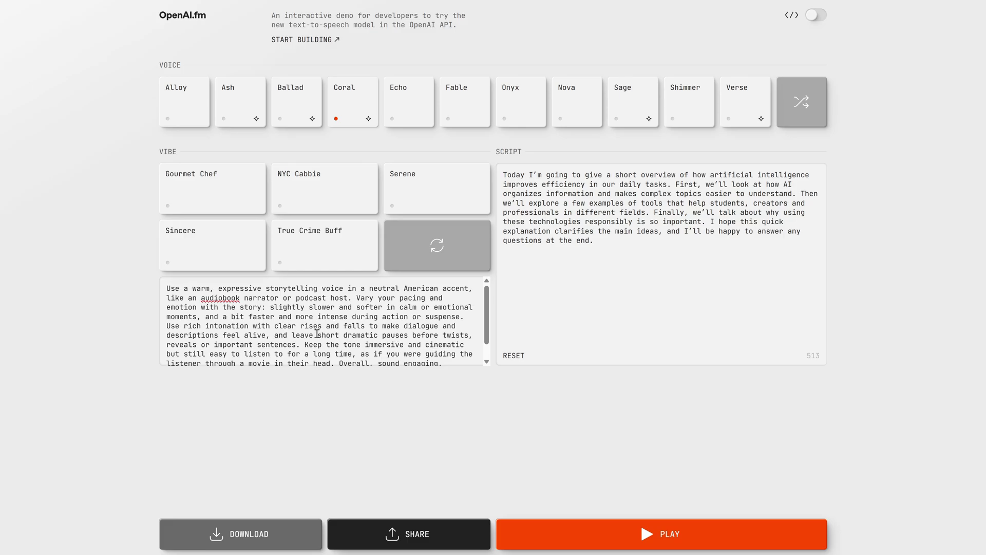
{"action": "left_click_drag", "start_coordinate": [325, 333], "coordinate": [392, 327]}
{"action": "left_click", "coordinate": [386, 326]}
{"action": "scroll", "coordinate": [297, 333], "scroll_direction": "down", "scroll_amount": 1}
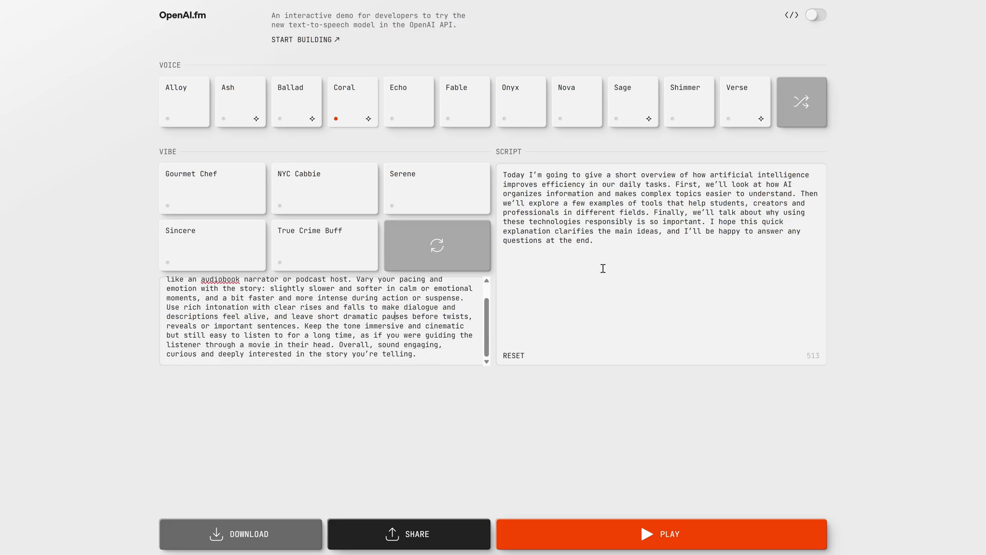
{"action": "triple_click", "coordinate": [587, 229]}
{"action": "key", "text": "BackSpace"}
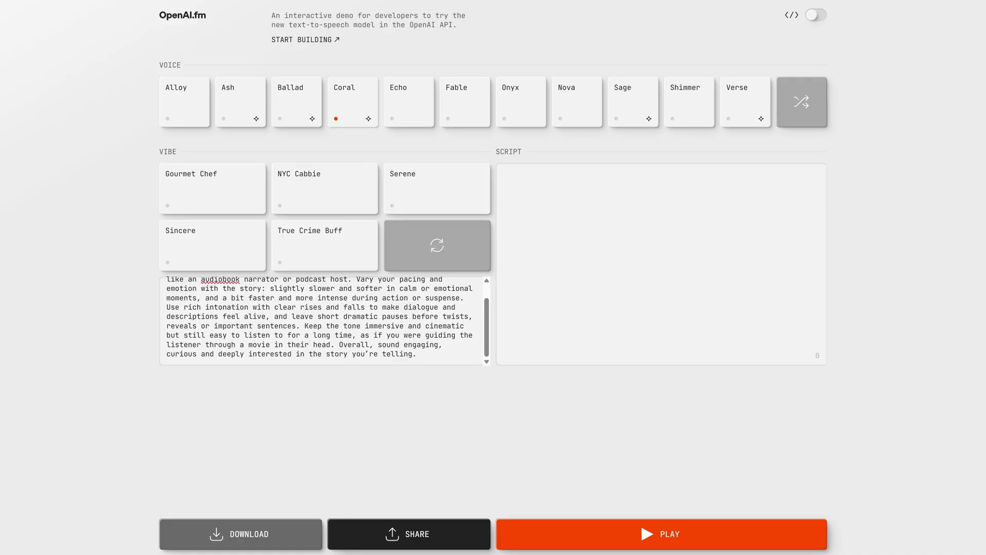
{"action": "type", "text": "On a quiet night, long after the city lights faded, a strange humming sound echoed through the empty streets. Emma stepped outside to investigate, expecting nothing more than a passing car… but instead she found a small glowing object resting on the sidewalk. When she picked it up, the light pulsed softly, almost as if it were alive. She didn’t know it yet, but this moment would change everything — leading her into secrets, discoveries and a mystery far bigger than she ever imagined."}
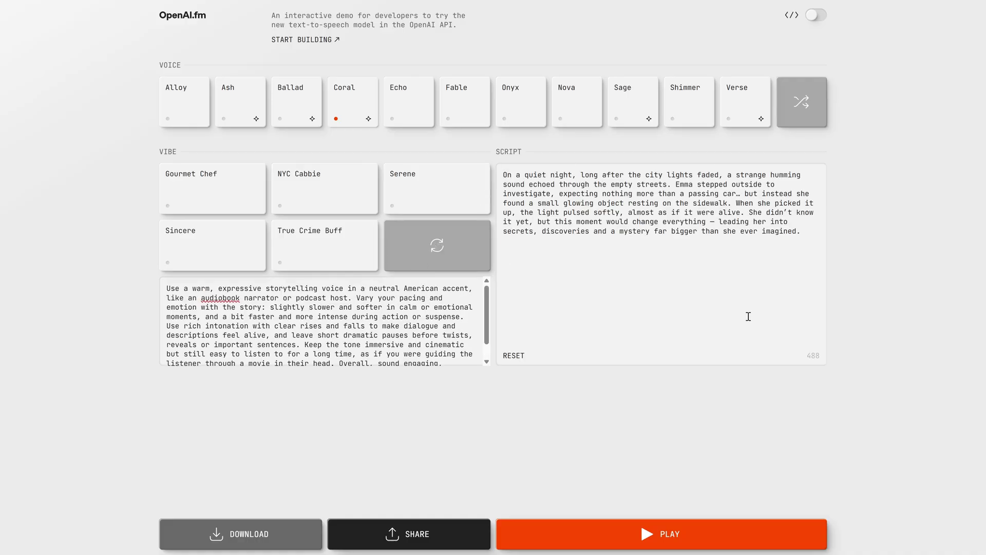
Play the quiet-night story aloud in Coral, then highlight the reward guide's three-line title
{"action": "left_click", "coordinate": [648, 538]}
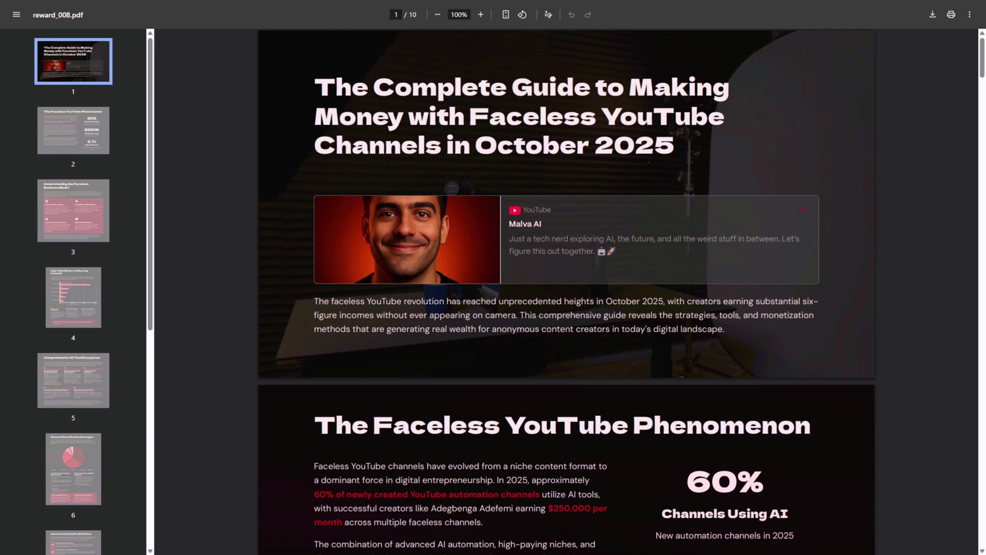
{"action": "left_click_drag", "start_coordinate": [315, 86], "coordinate": [684, 134]}
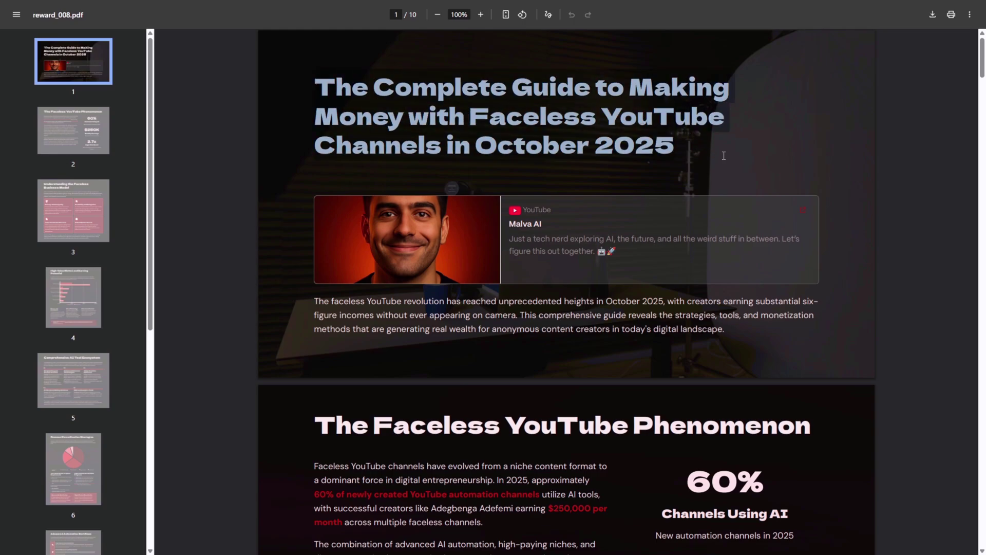
{"action": "left_click", "coordinate": [767, 172]}
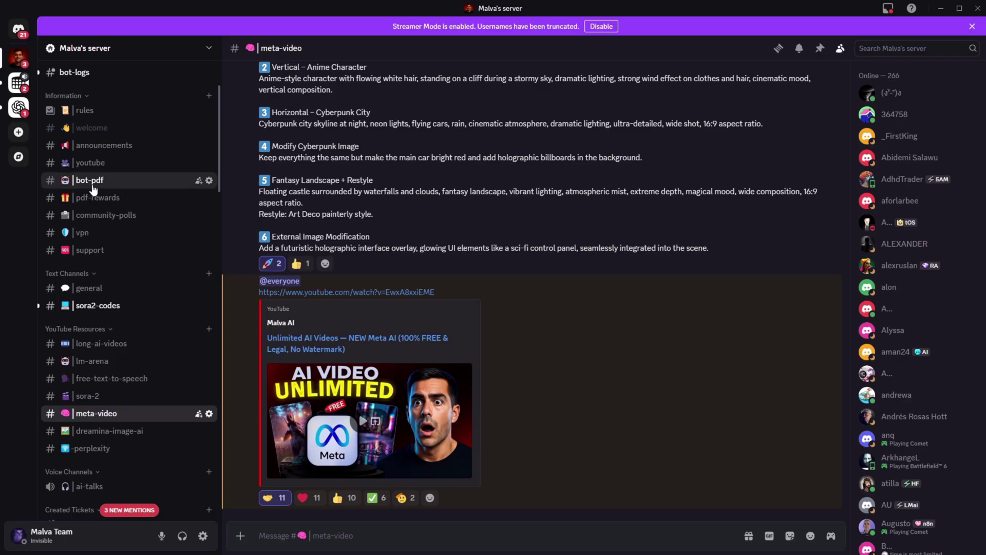
From #bot-pdf, send the YouTube comment screenshot to the reward bot in a private chat
{"action": "left_click", "coordinate": [92, 184]}
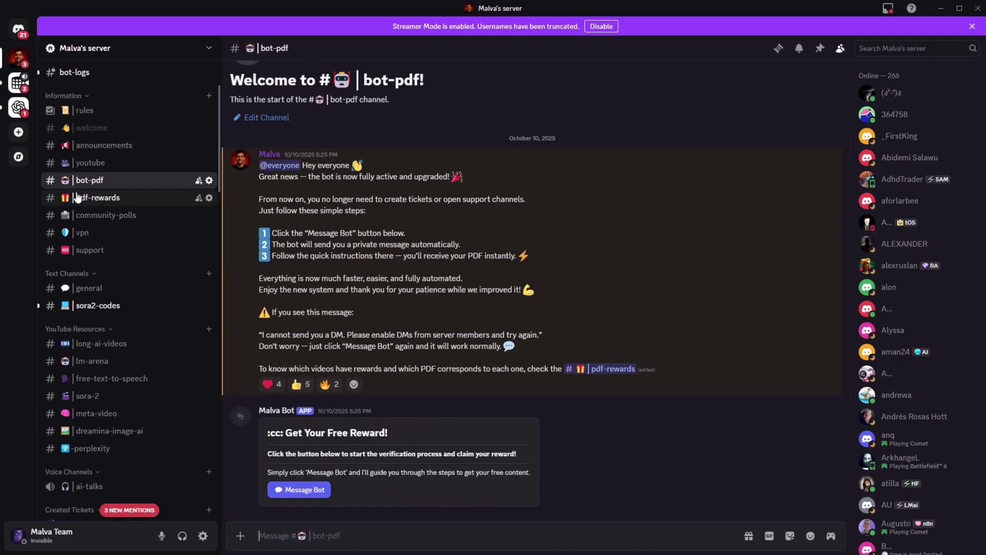
{"action": "left_click", "coordinate": [309, 491]}
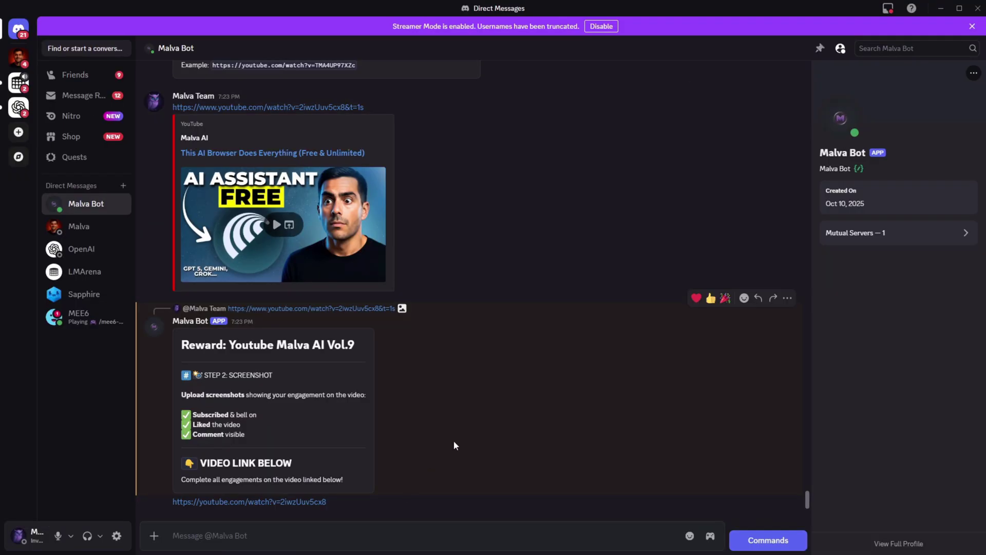
{"action": "key", "text": "ctrl+v"}
{"action": "left_click", "coordinate": [201, 458]}
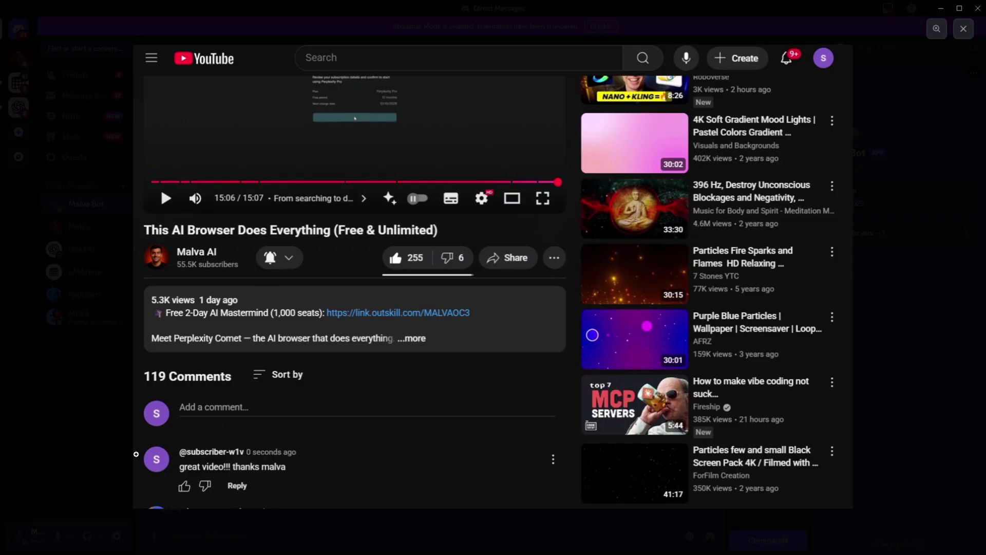
{"action": "left_click", "coordinate": [225, 526]}
{"action": "key", "text": "Return"}
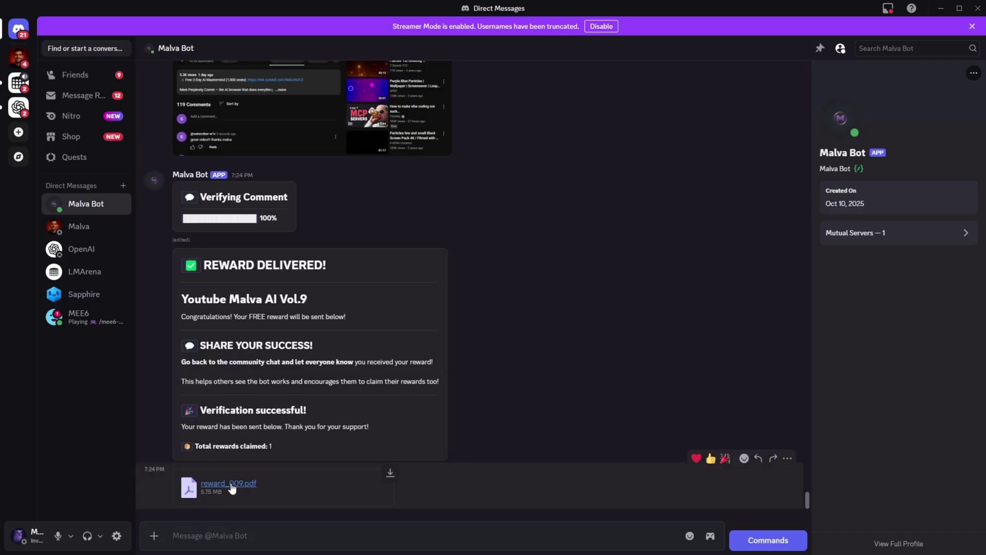
Open the sora2-codes channel and scroll up through its invite-code posts
{"action": "left_click", "coordinate": [18, 57]}
{"action": "scroll", "coordinate": [466, 185], "scroll_direction": "up", "scroll_amount": 7}
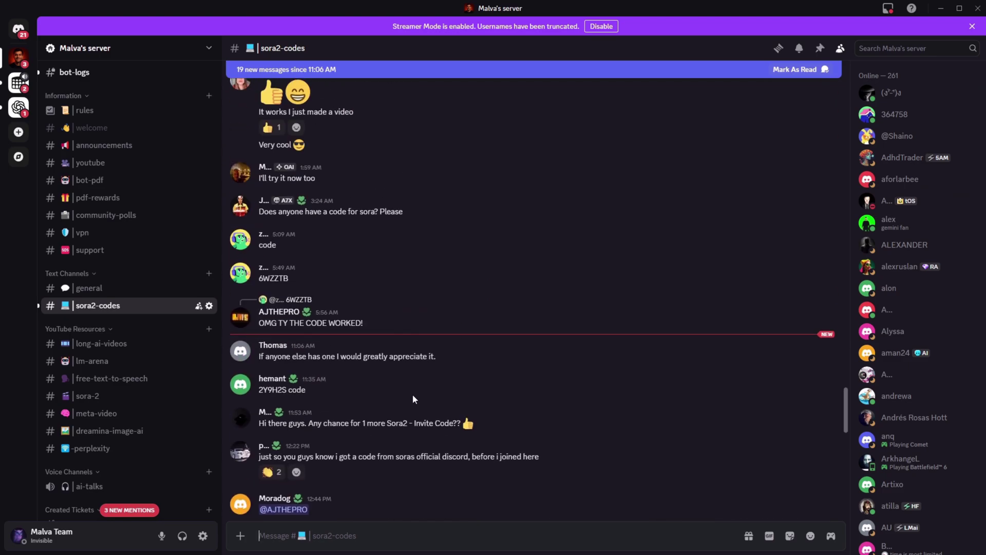
{"action": "scroll", "coordinate": [370, 312], "scroll_direction": "up", "scroll_amount": 1}
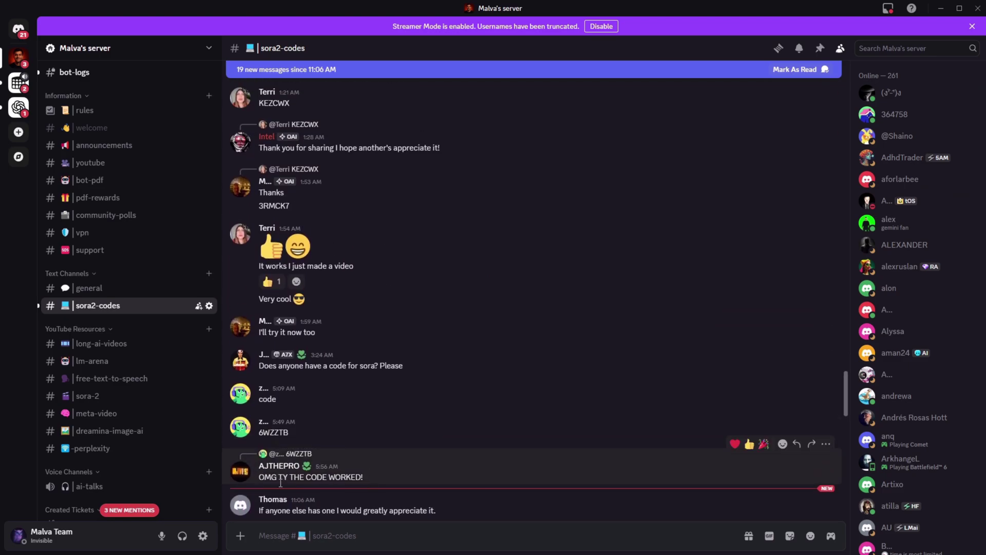